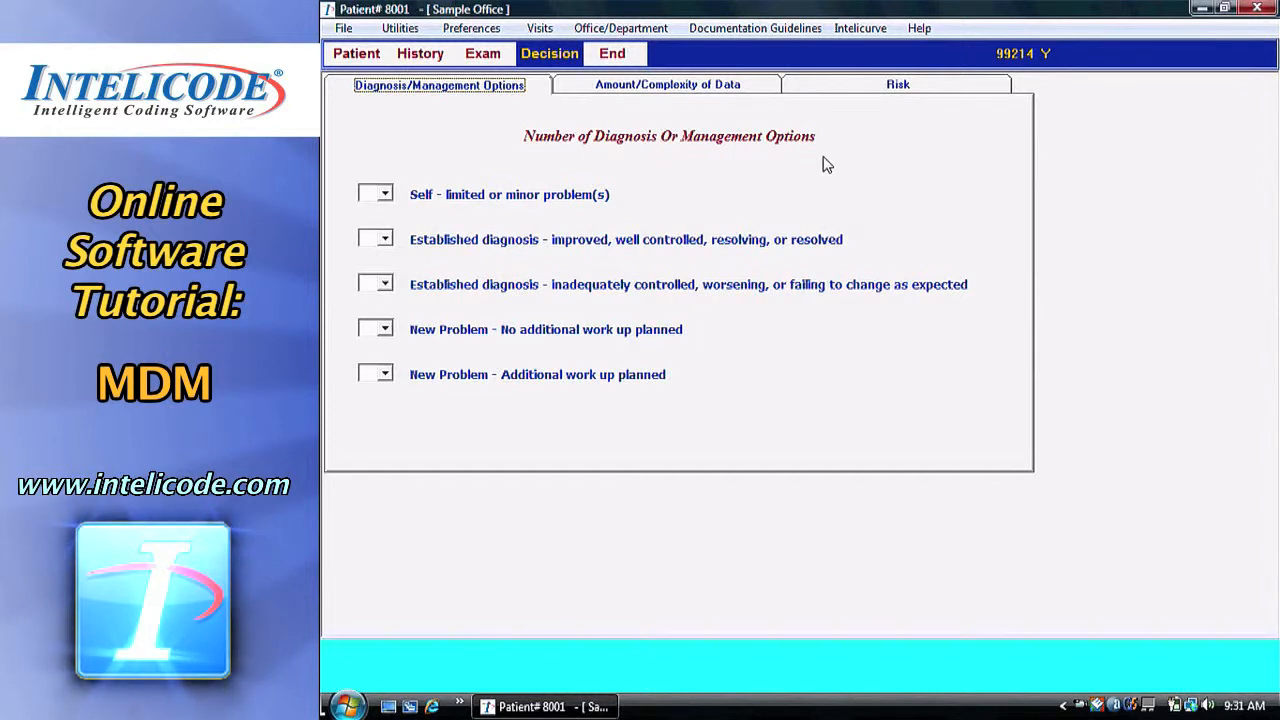
Set improved established diagnoses to 2 and new problems without work-up to 1.
{"action": "left_click", "coordinate": [384, 242]}
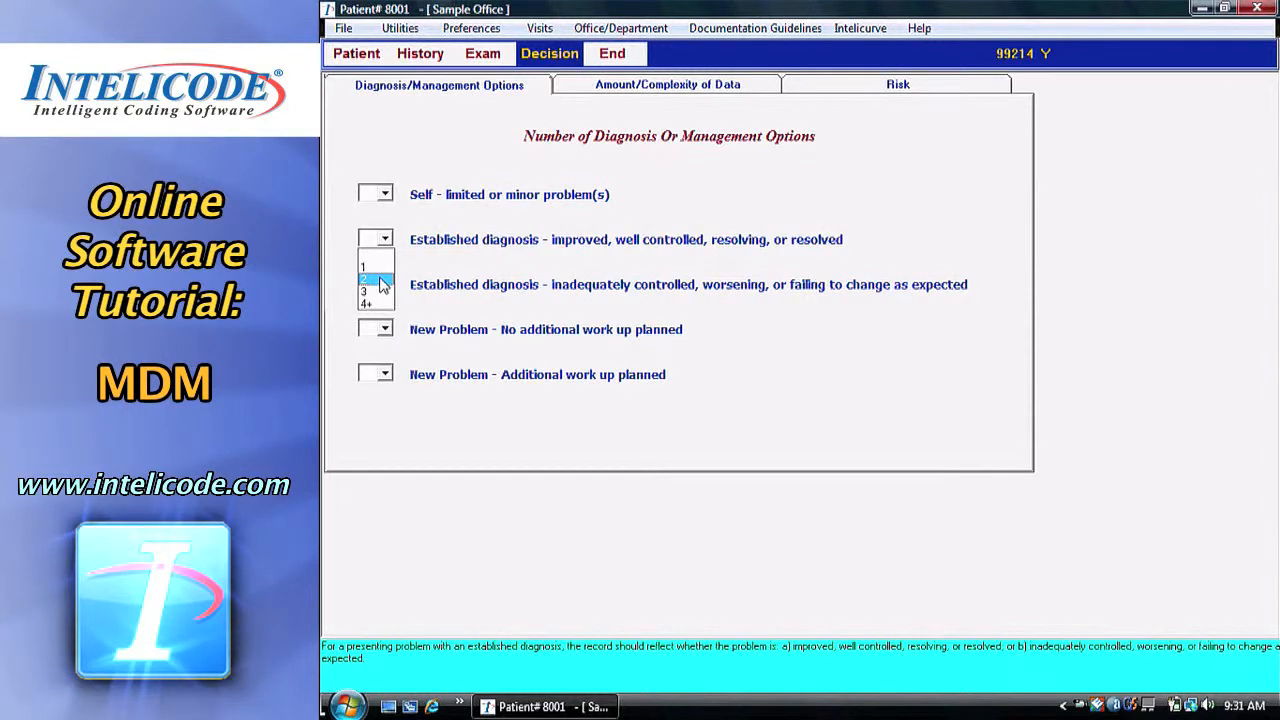
{"action": "left_click", "coordinate": [383, 282]}
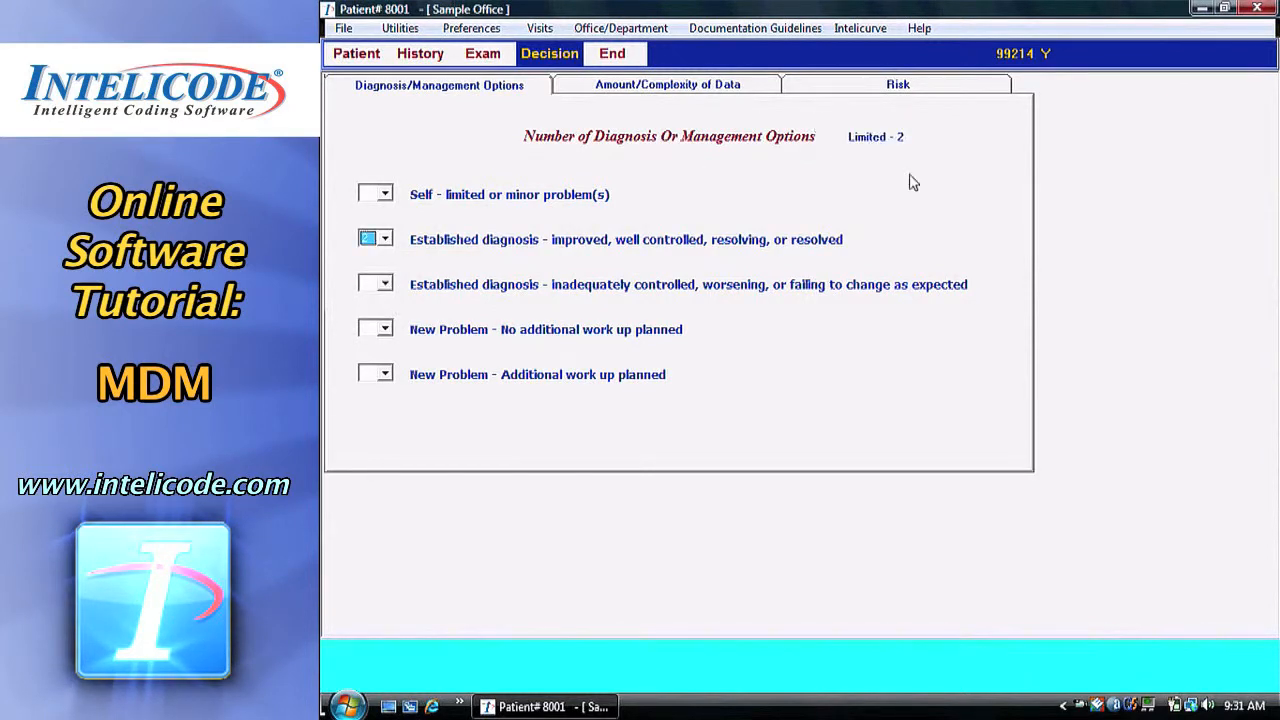
{"action": "left_click", "coordinate": [385, 330]}
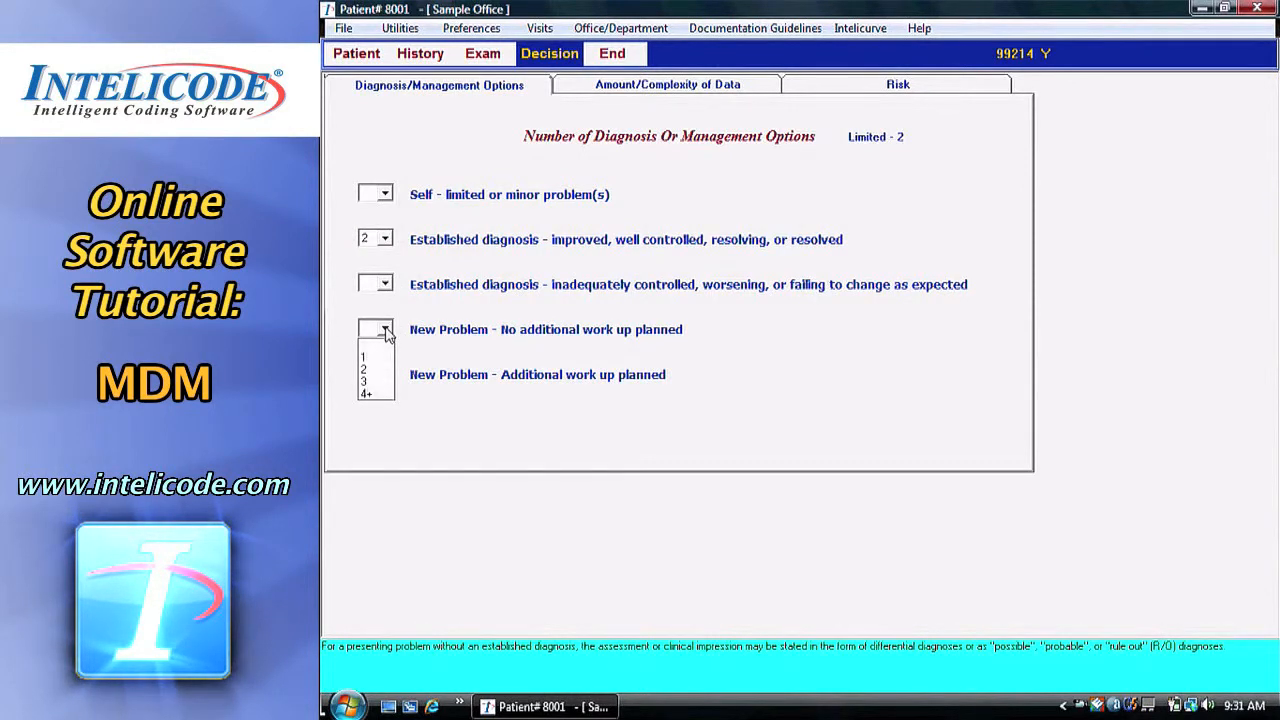
{"action": "left_click", "coordinate": [386, 358]}
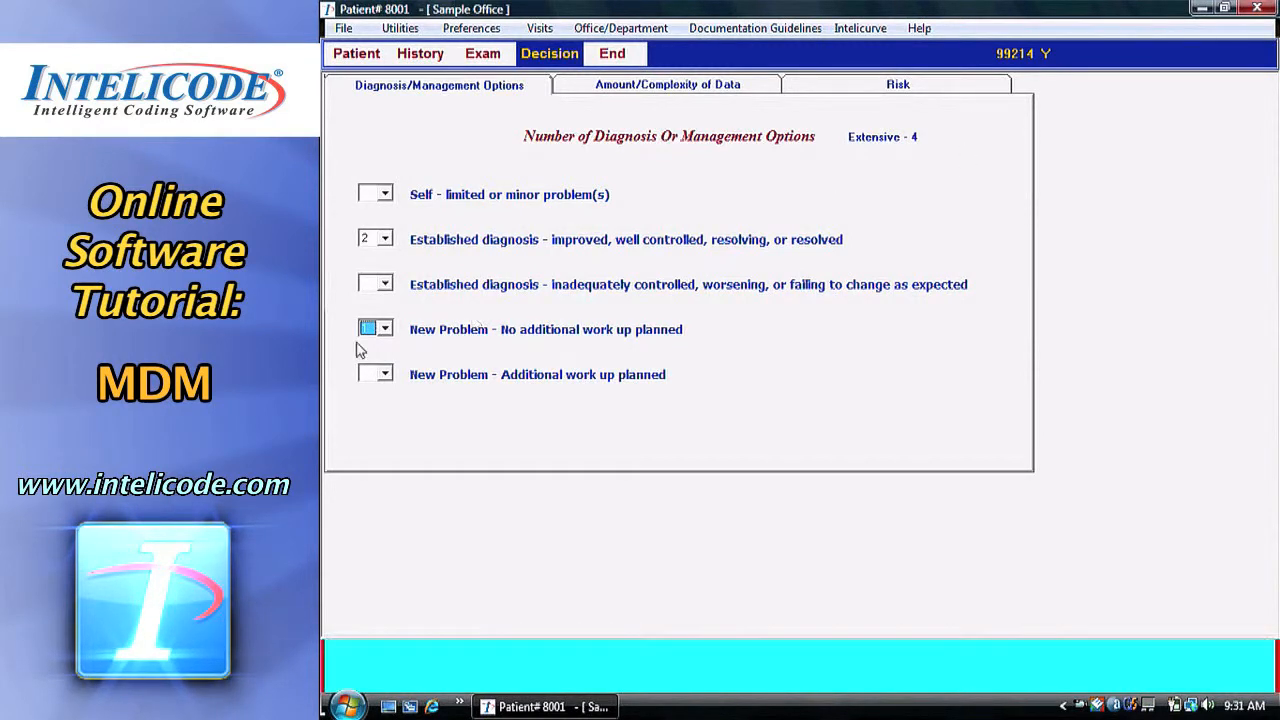
{"action": "left_click", "coordinate": [386, 375]}
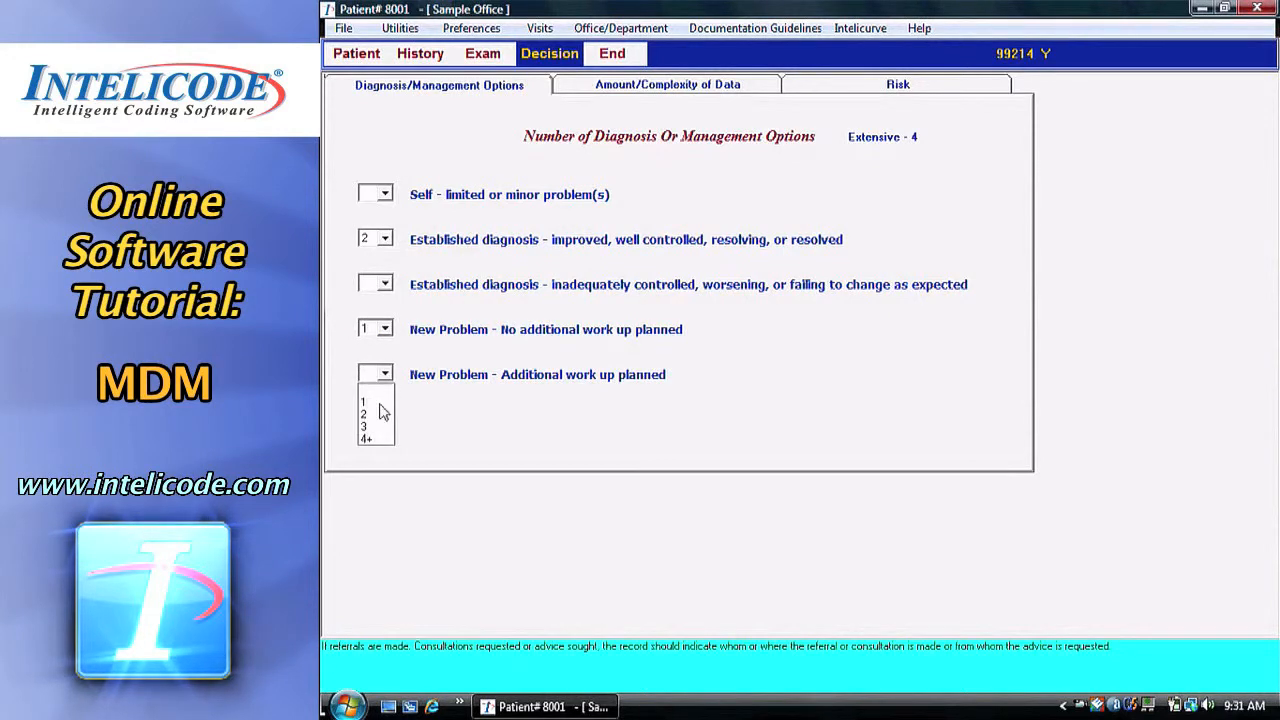
{"action": "left_click", "coordinate": [381, 432]}
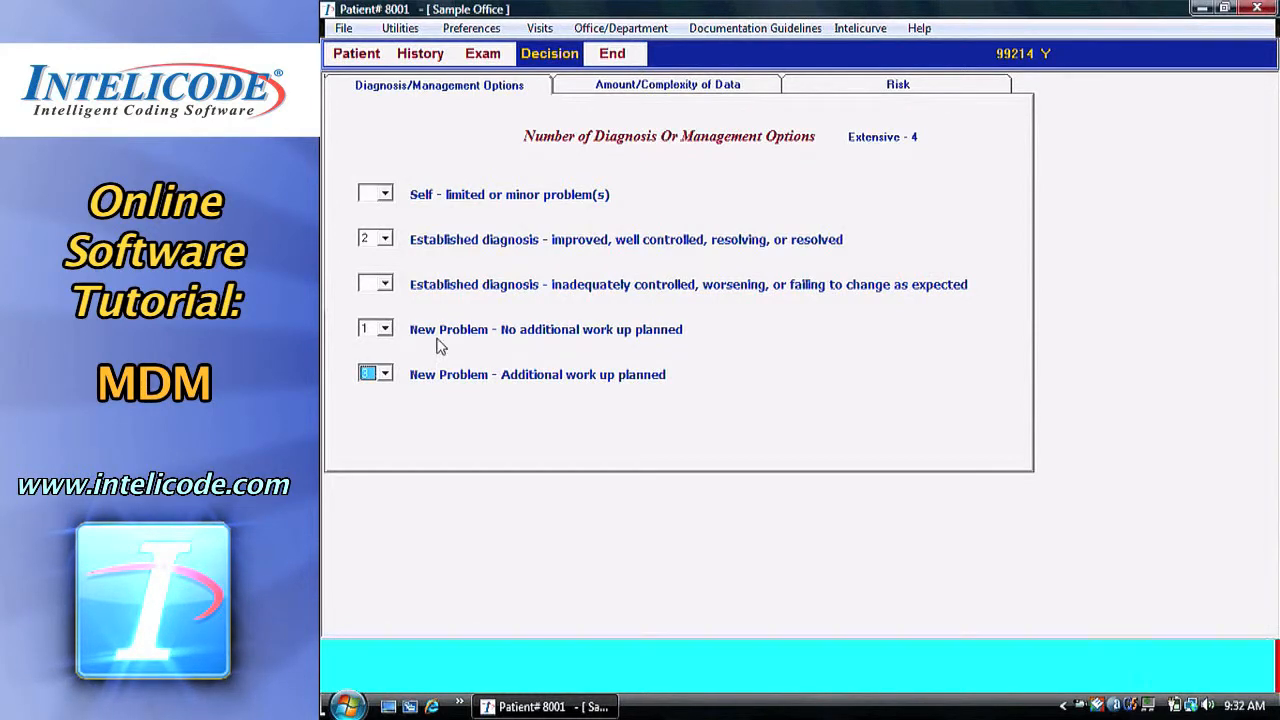
{"action": "mouse_move", "coordinate": [391, 334]}
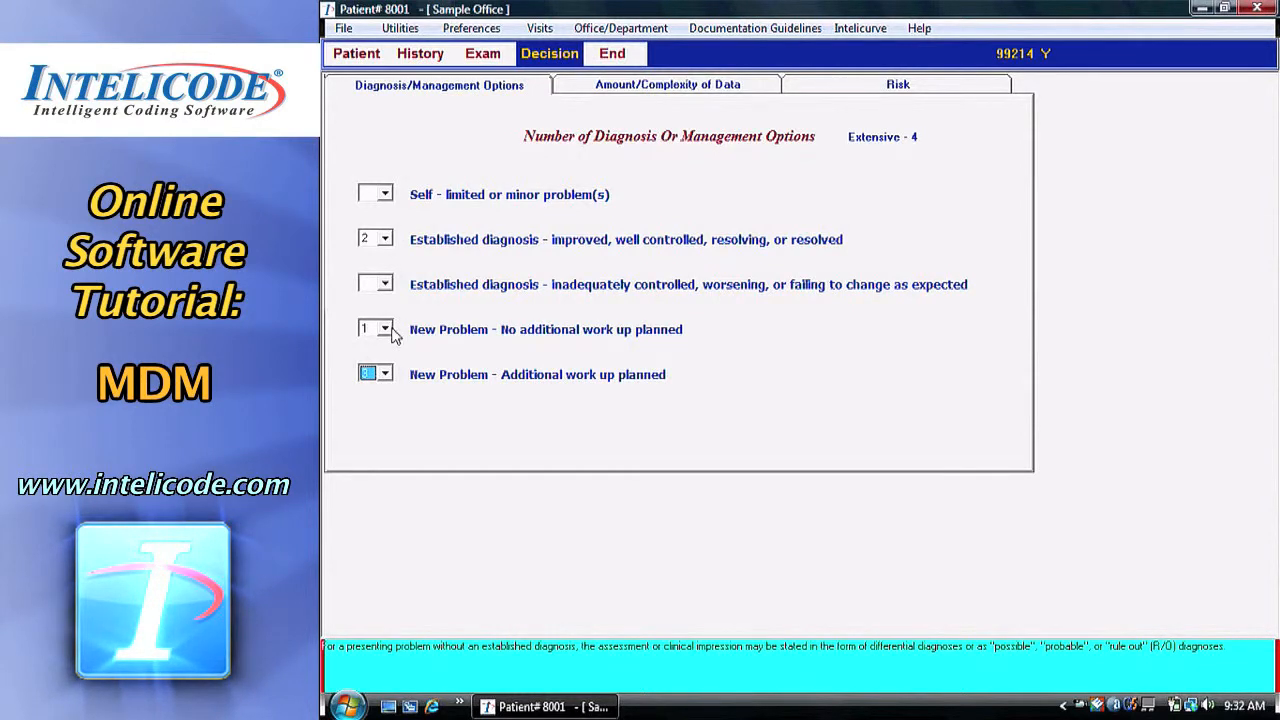
Set new problems without work-up to 3 and blank the established-diagnosis and work-up counts.
{"action": "left_click", "coordinate": [384, 330]}
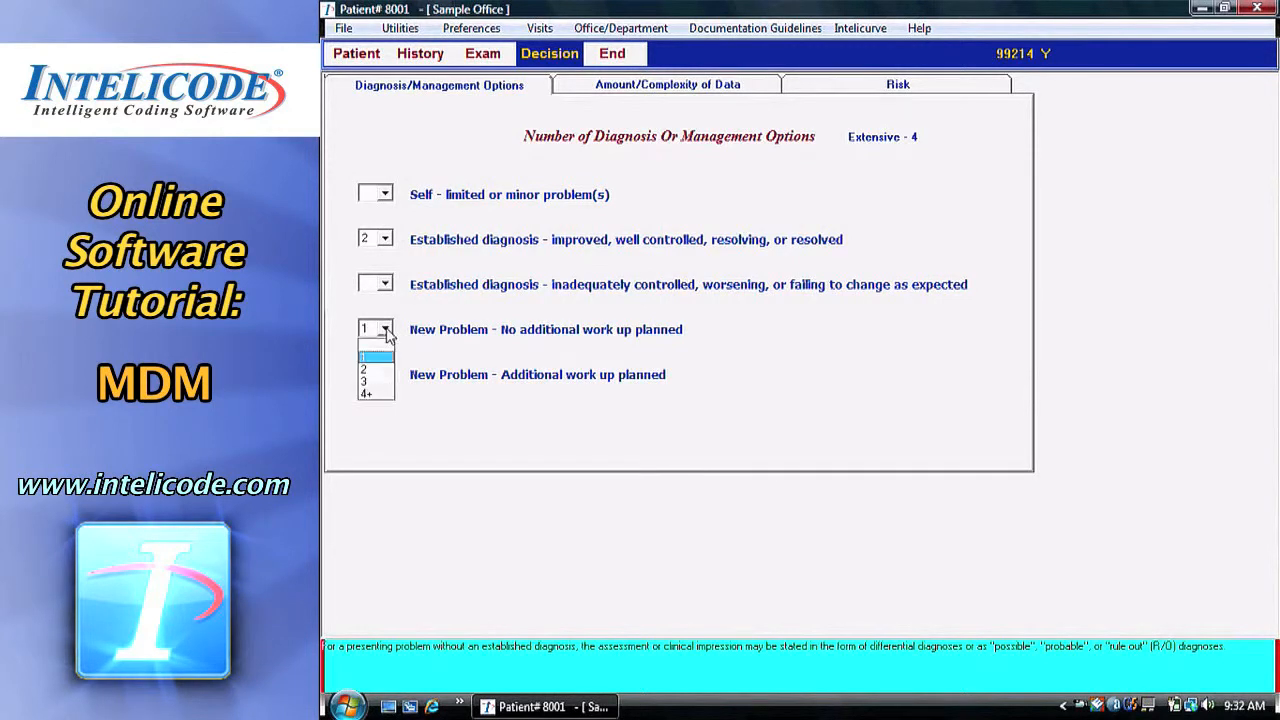
{"action": "left_click", "coordinate": [385, 384]}
{"action": "left_click", "coordinate": [383, 239]}
{"action": "left_click", "coordinate": [378, 256]}
{"action": "left_click", "coordinate": [386, 374]}
{"action": "left_click", "coordinate": [386, 396]}
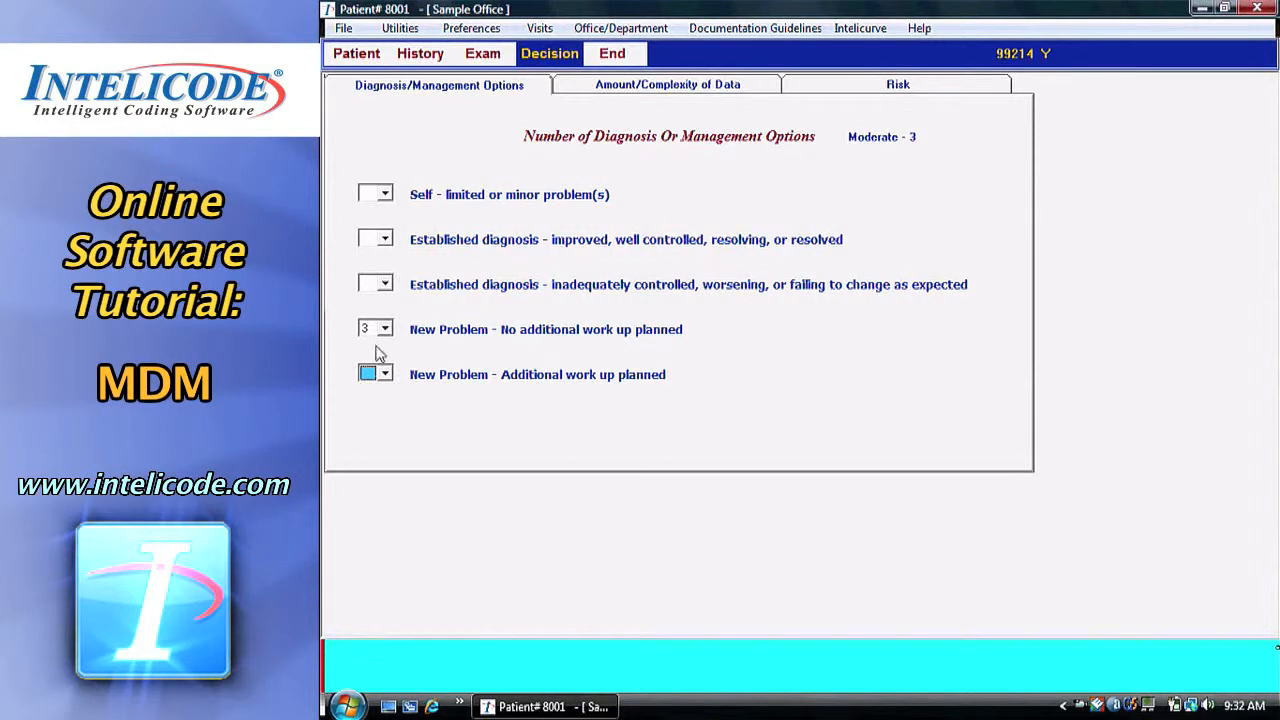
Re-adjust the no-work-up new problem count, settling on 3 for Moderate - 3.
{"action": "left_click", "coordinate": [385, 330]}
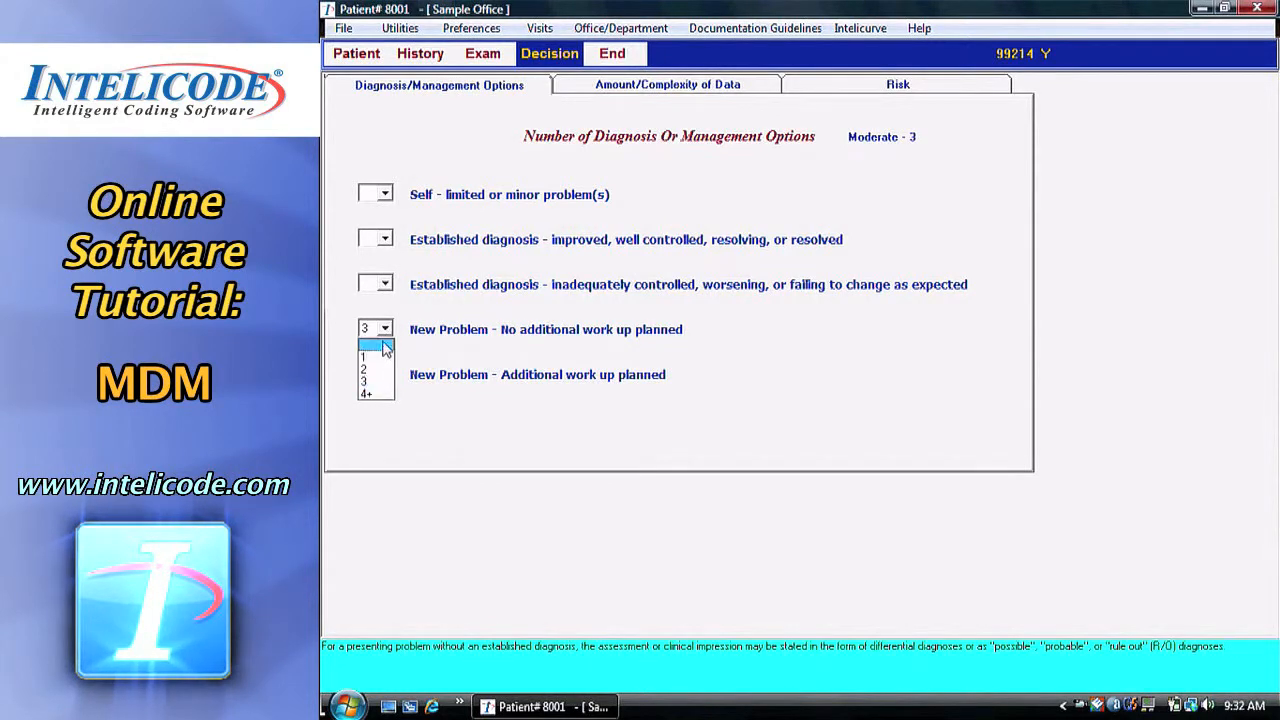
{"action": "left_click", "coordinate": [380, 348]}
{"action": "left_click", "coordinate": [386, 330]}
{"action": "left_click", "coordinate": [382, 362]}
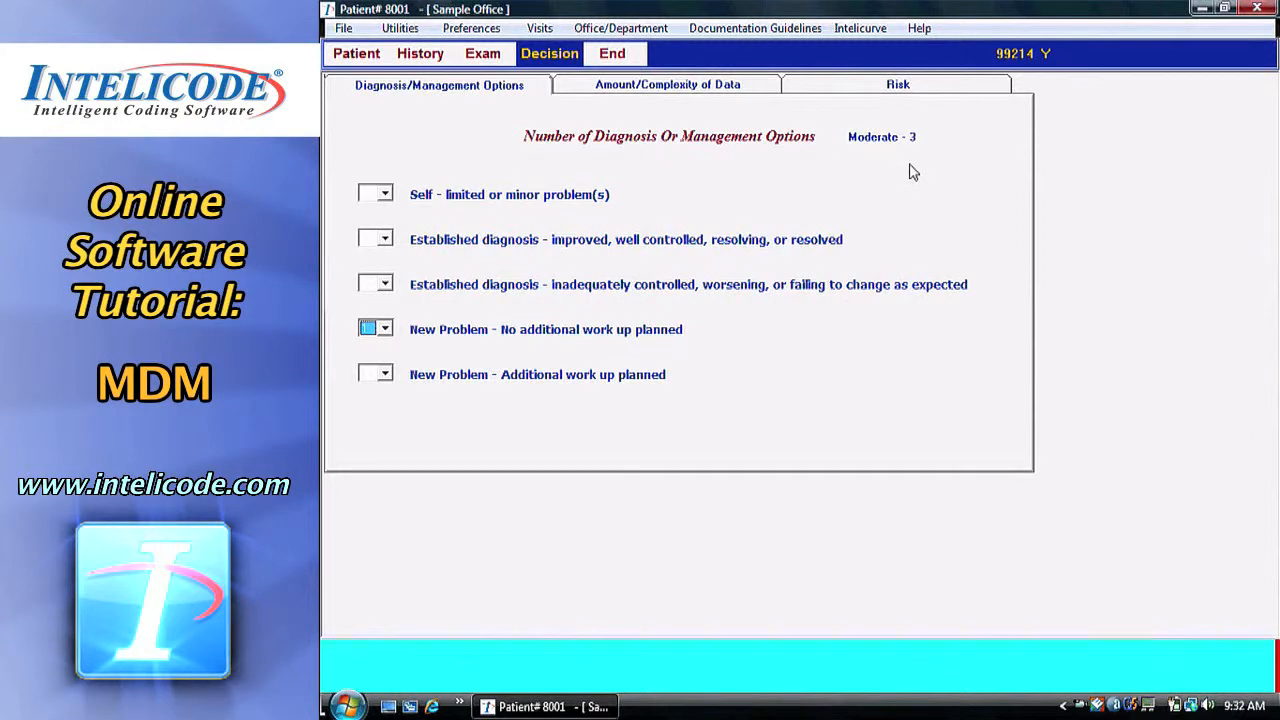
{"action": "left_click", "coordinate": [385, 330]}
{"action": "left_click", "coordinate": [383, 375]}
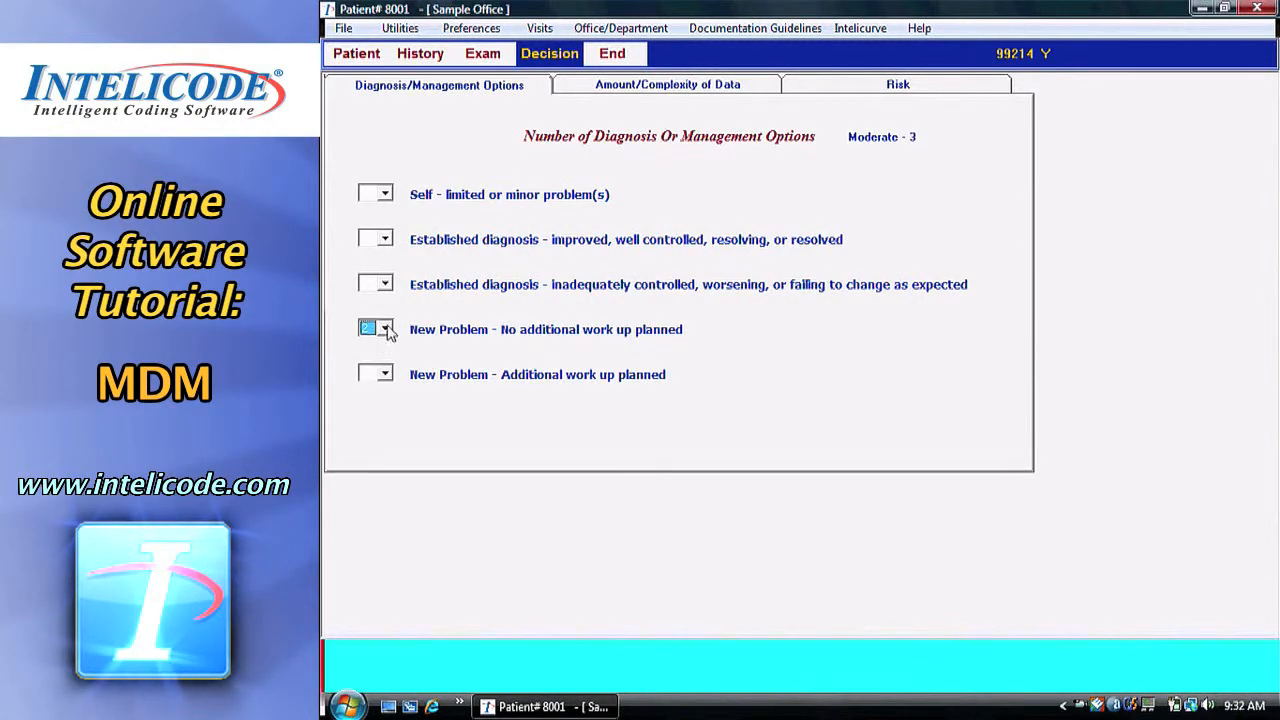
{"action": "left_click", "coordinate": [385, 330]}
{"action": "left_click", "coordinate": [377, 384]}
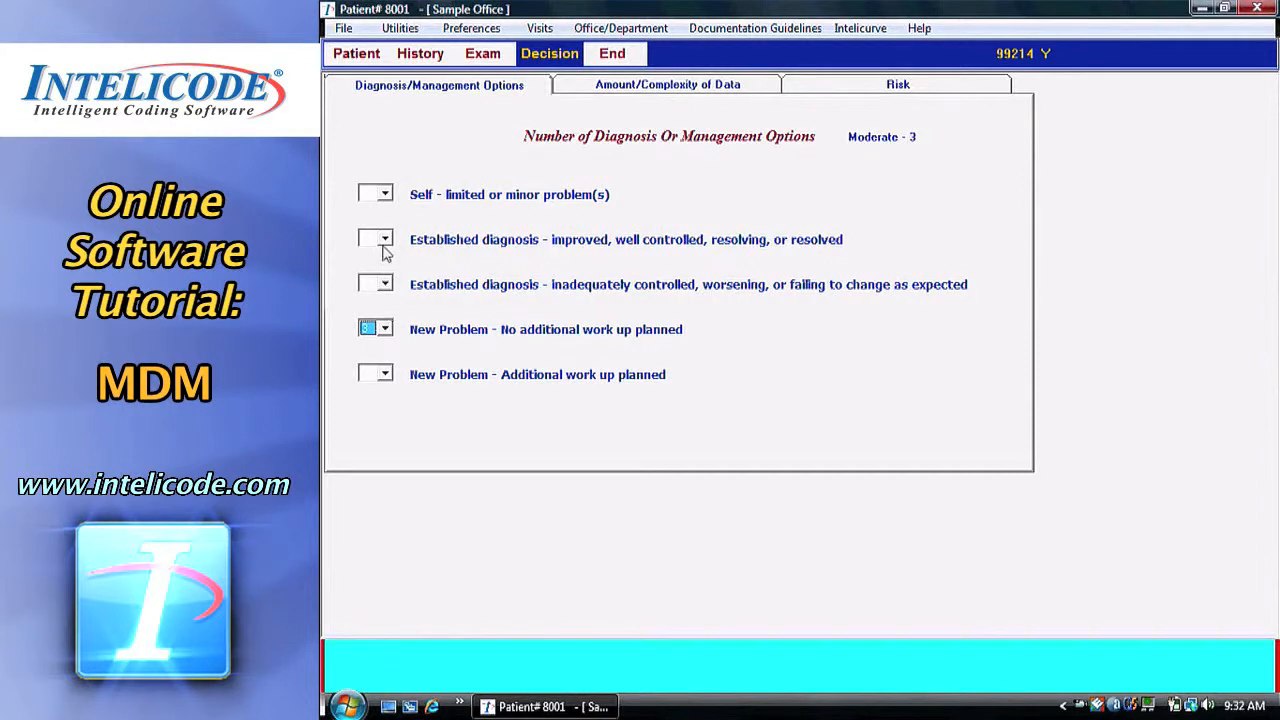
Reset to 2 improved established diagnoses and 1 new problem, then show Amount/Complexity of Data.
{"action": "left_click", "coordinate": [385, 329]}
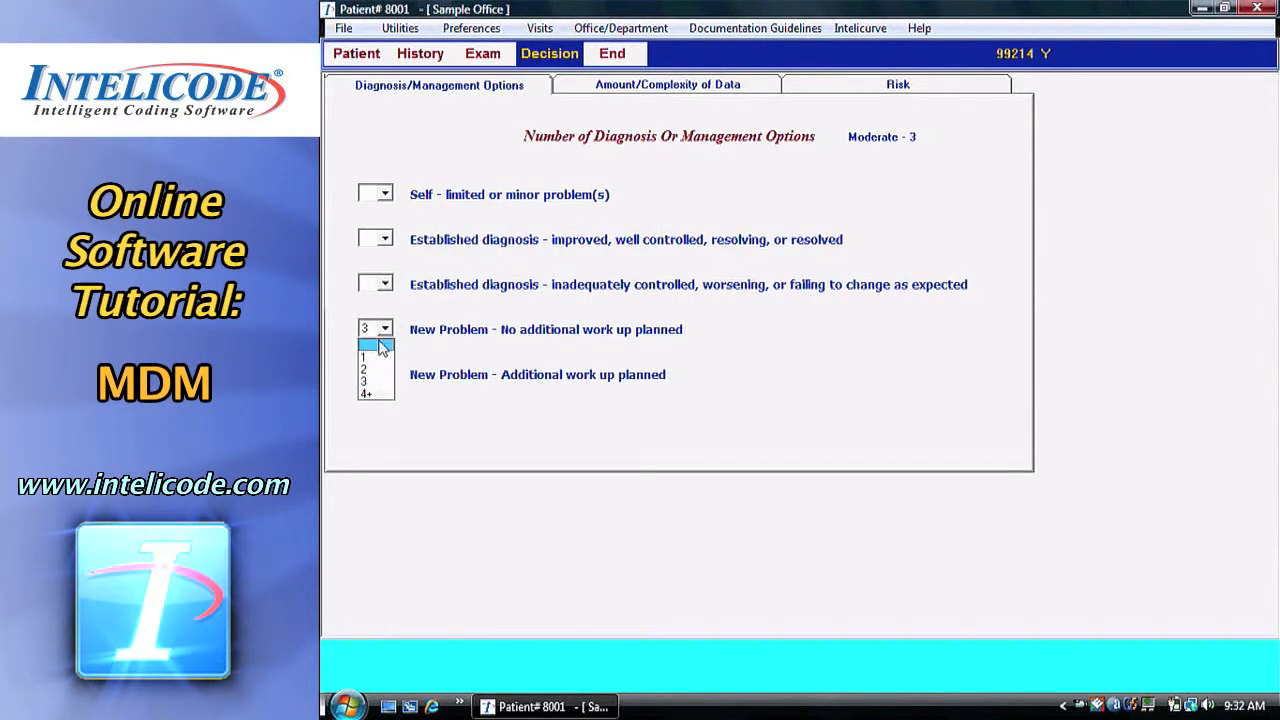
{"action": "left_click", "coordinate": [372, 340]}
{"action": "left_click", "coordinate": [385, 240]}
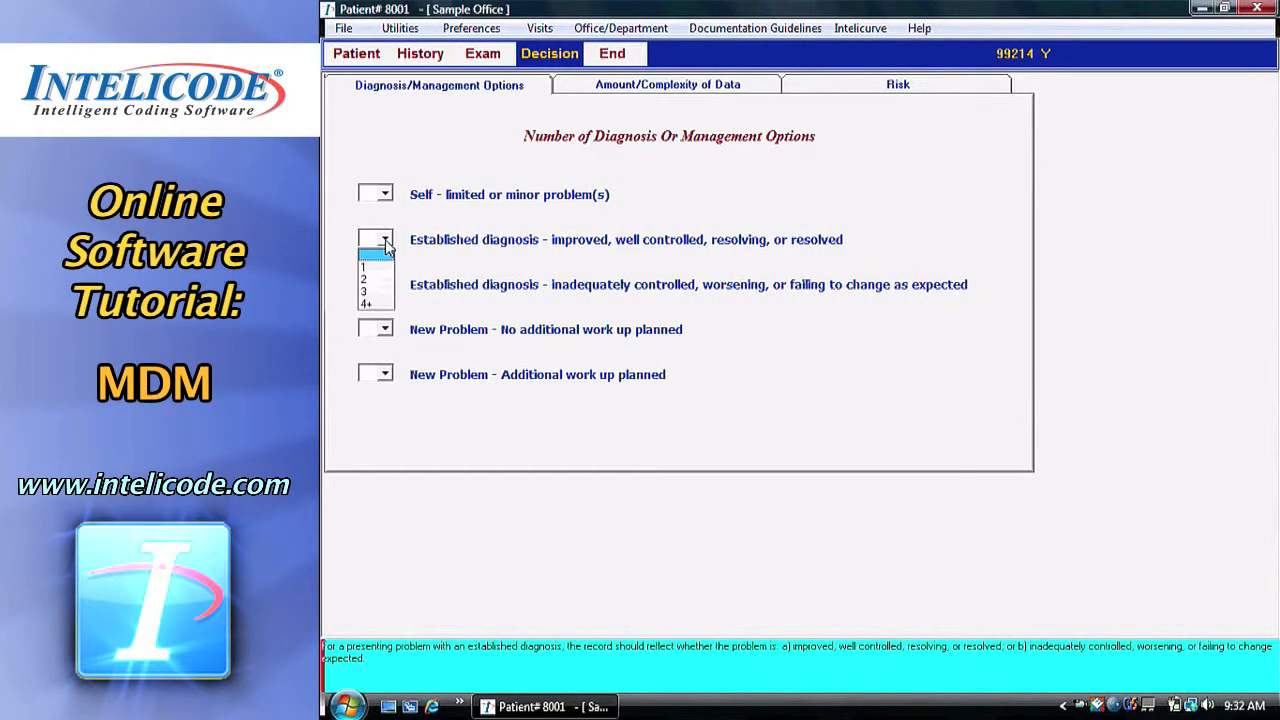
{"action": "left_click", "coordinate": [380, 284]}
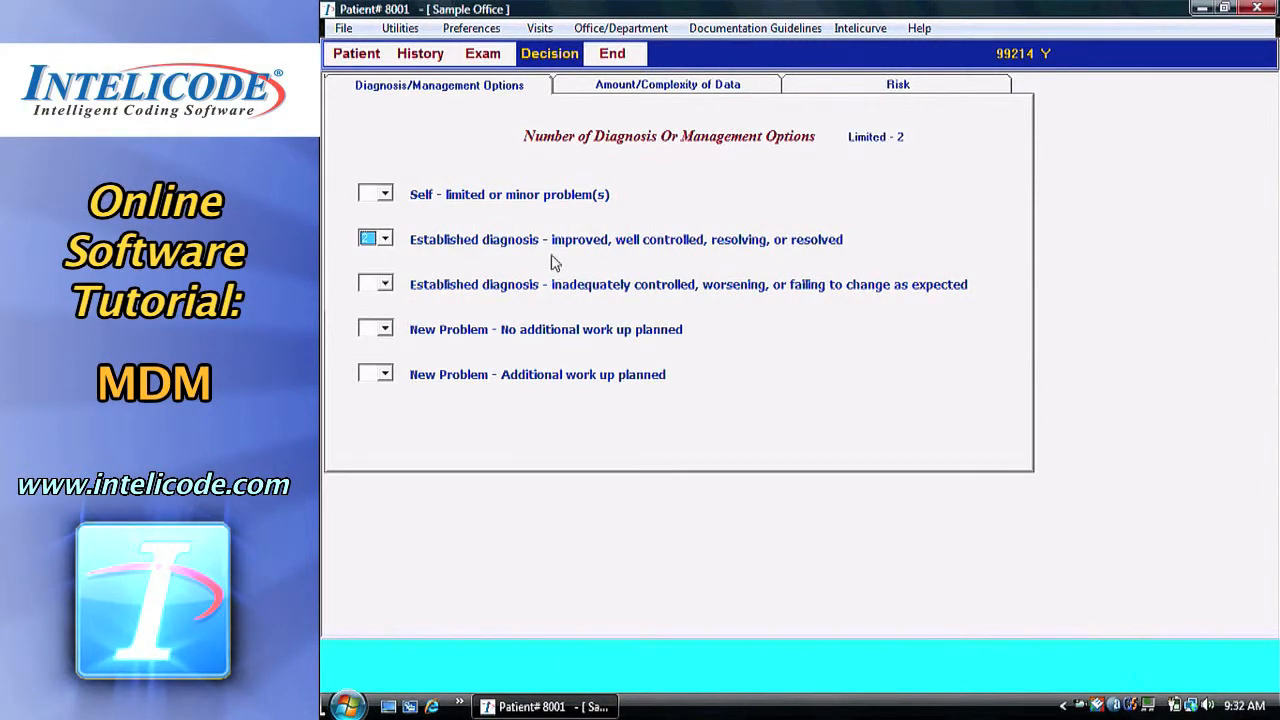
{"action": "left_click", "coordinate": [385, 333]}
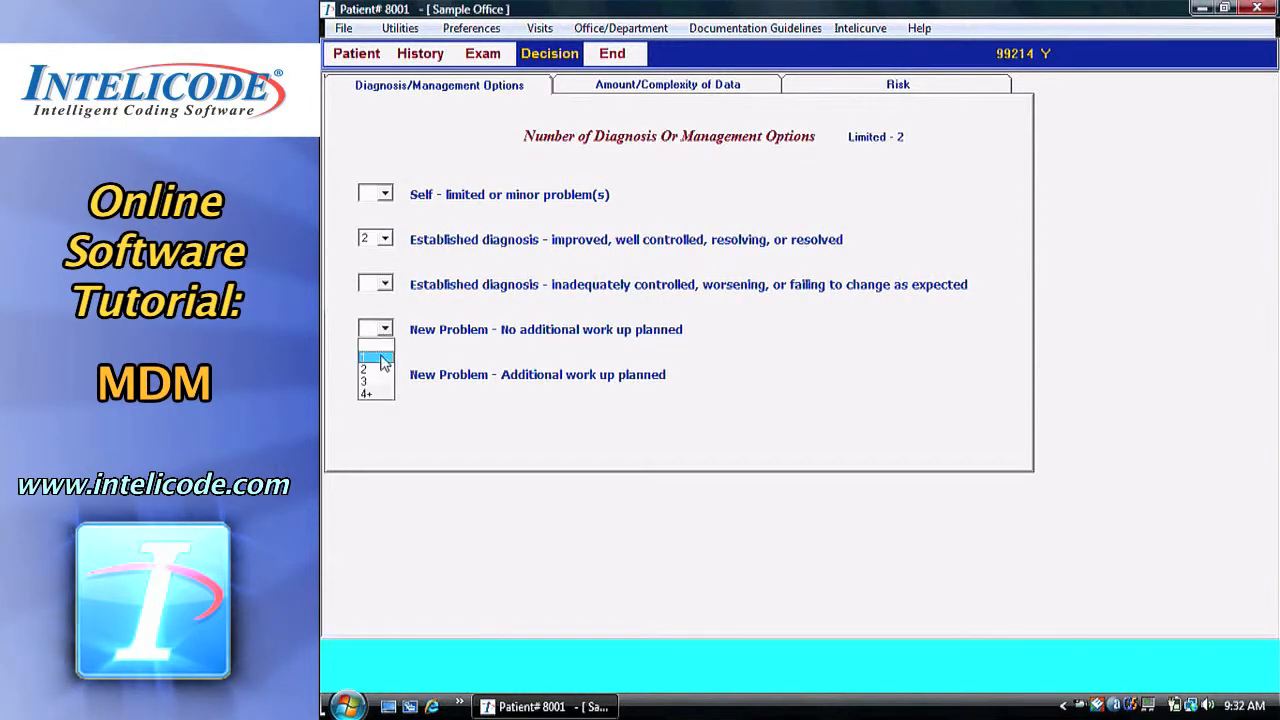
{"action": "left_click", "coordinate": [381, 360]}
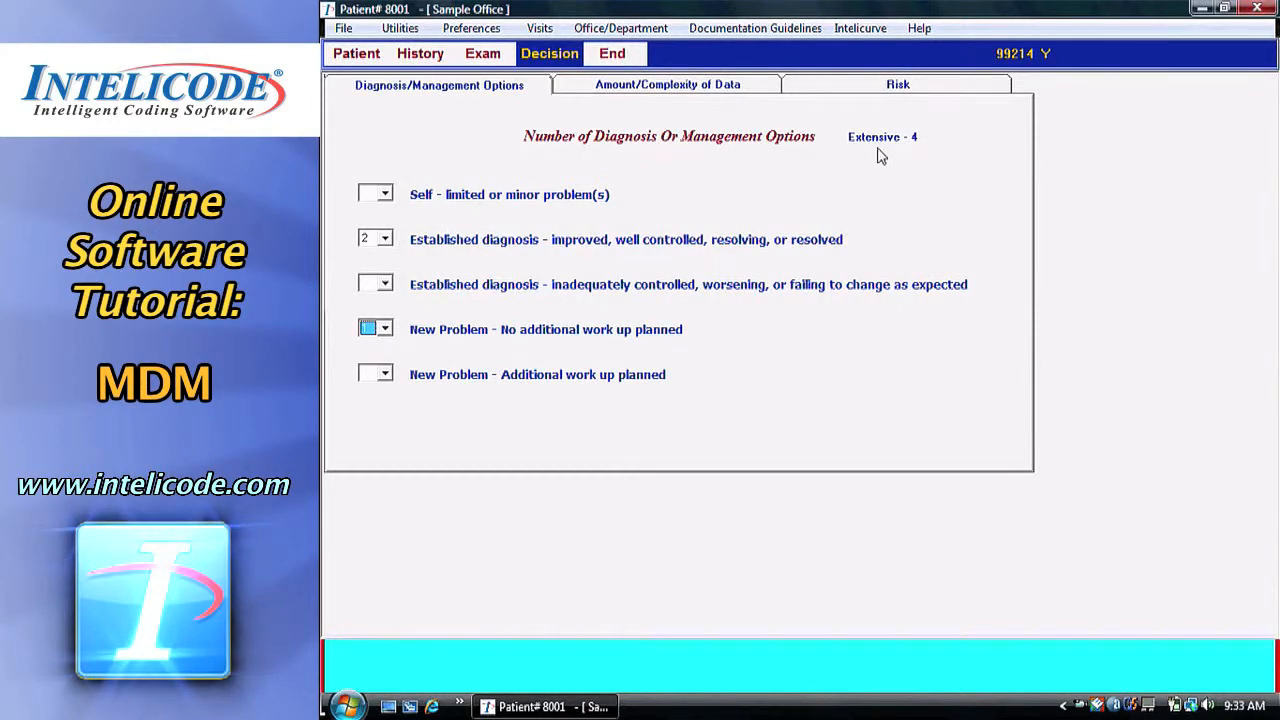
{"action": "left_click", "coordinate": [735, 88]}
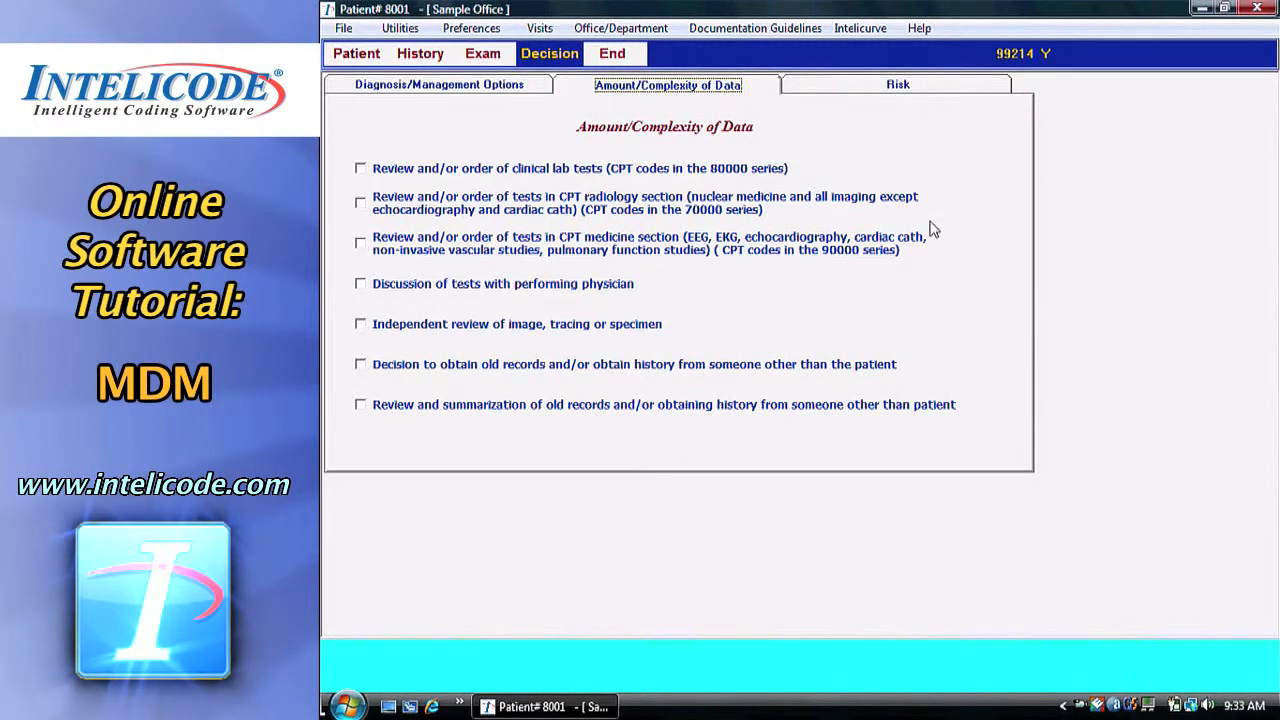
Check clinical lab tests as reviewed for Minimal - 1 data, then go to the Risk page.
{"action": "left_click", "coordinate": [503, 172]}
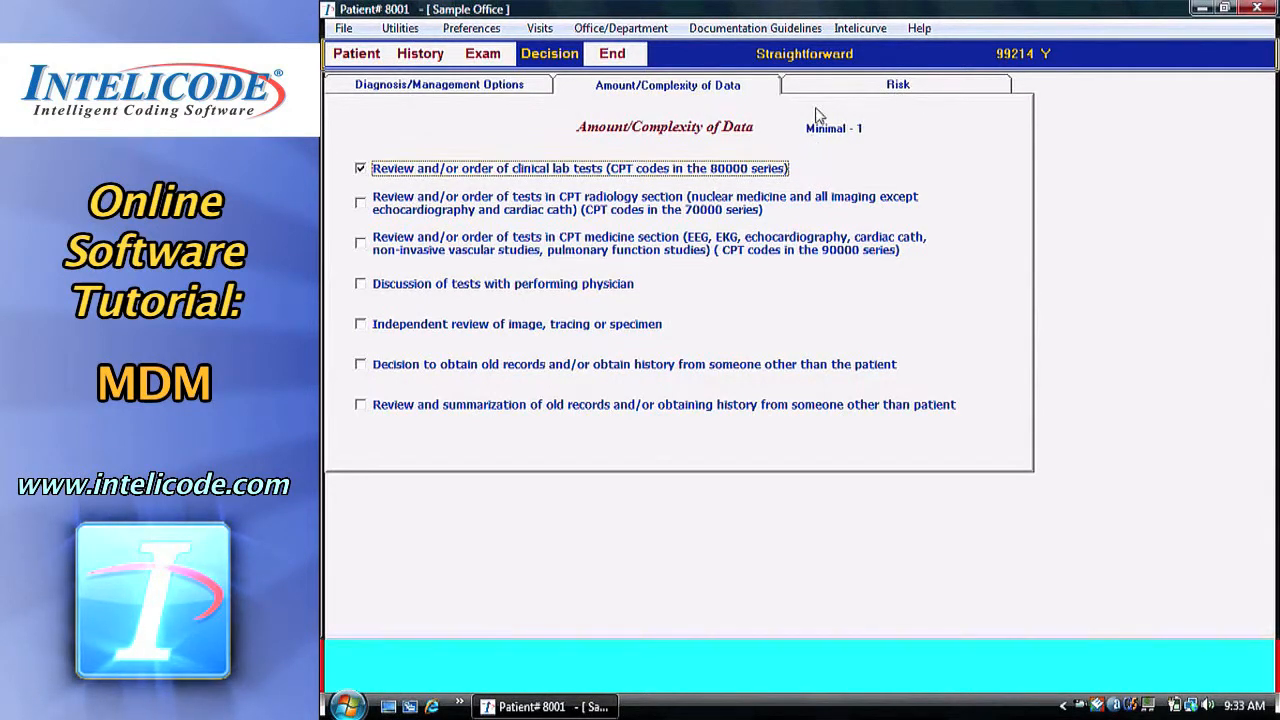
{"action": "left_click", "coordinate": [886, 87]}
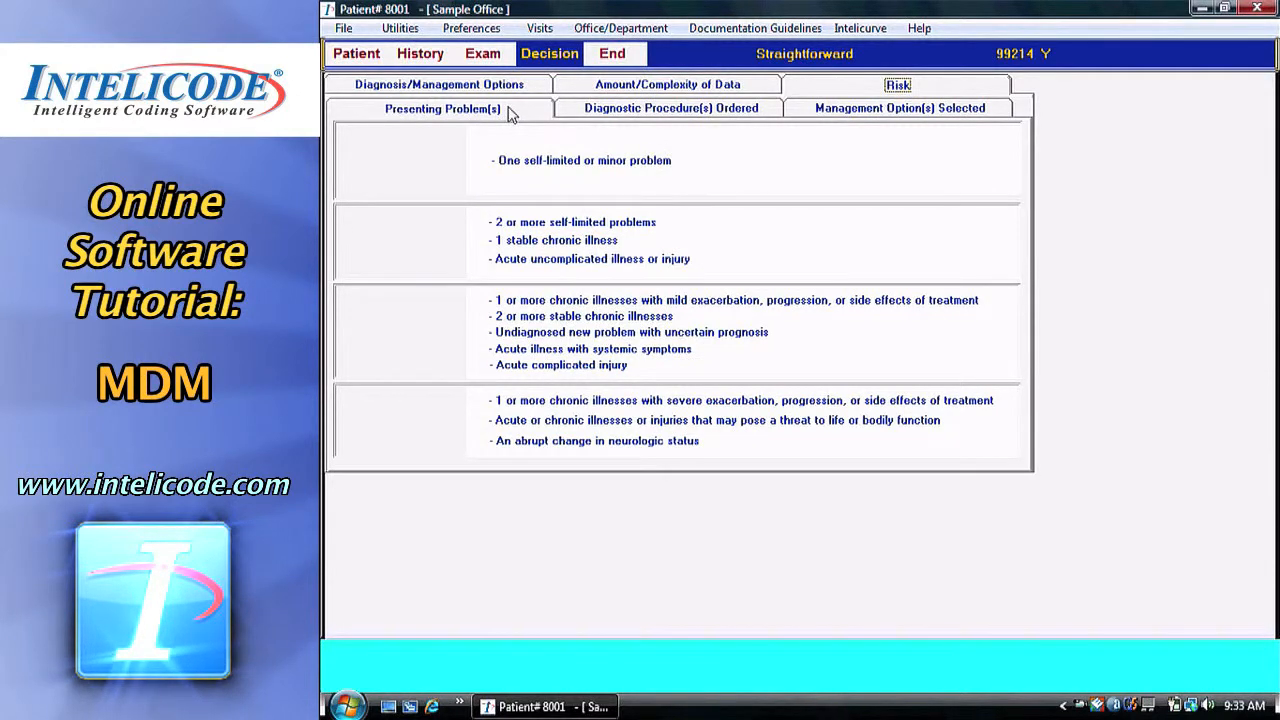
Mark the presenting problem as 2 or more stable chronic illnesses, giving Moderate risk.
{"action": "left_click", "coordinate": [617, 116]}
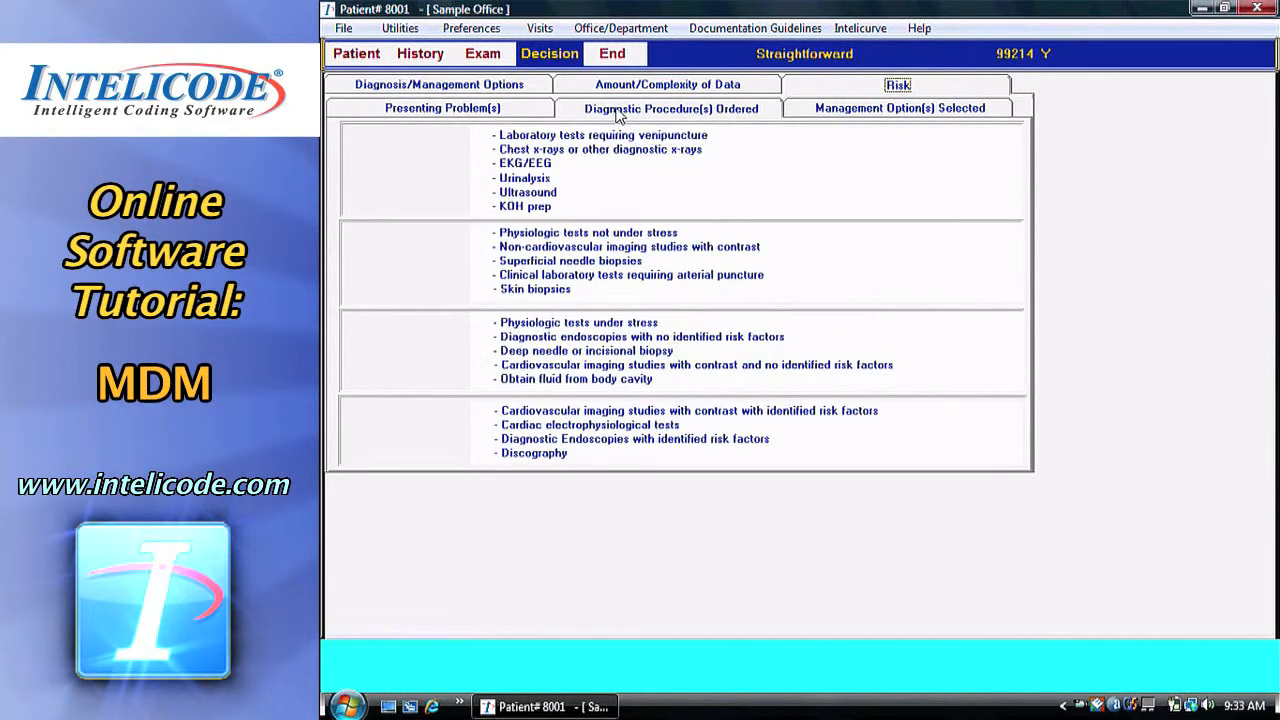
{"action": "left_click", "coordinate": [845, 114]}
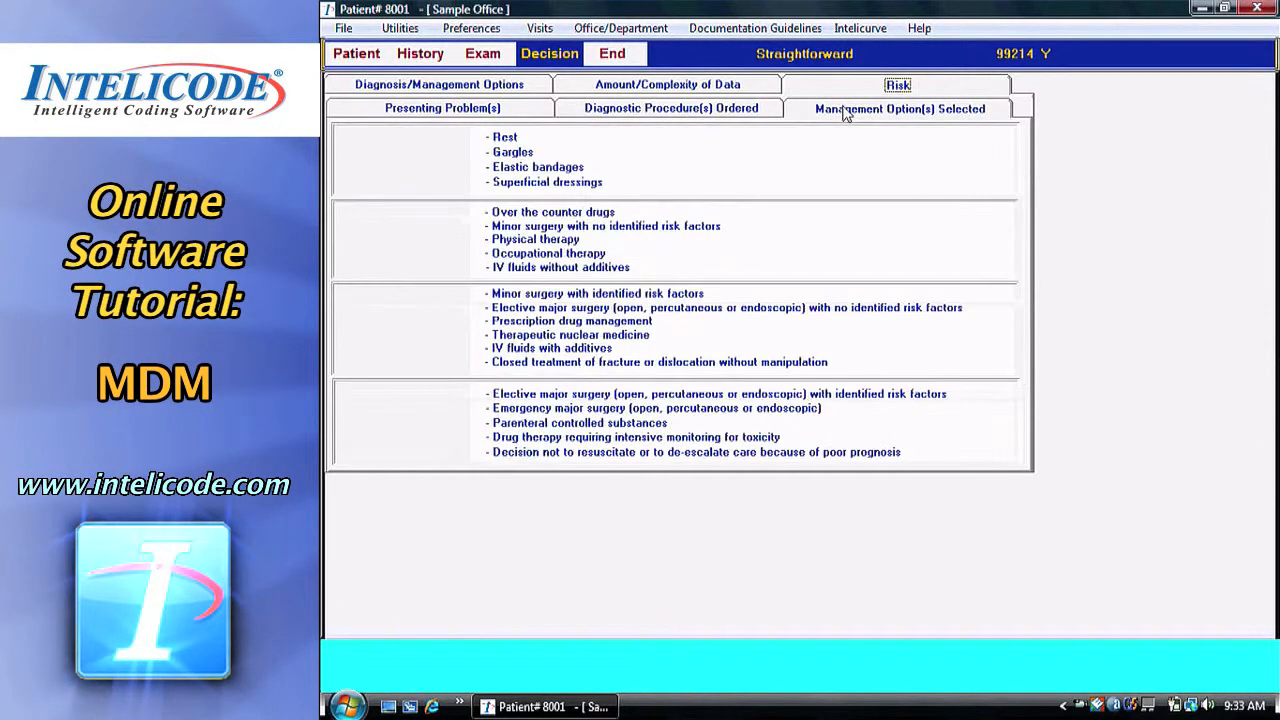
{"action": "left_click", "coordinate": [490, 118]}
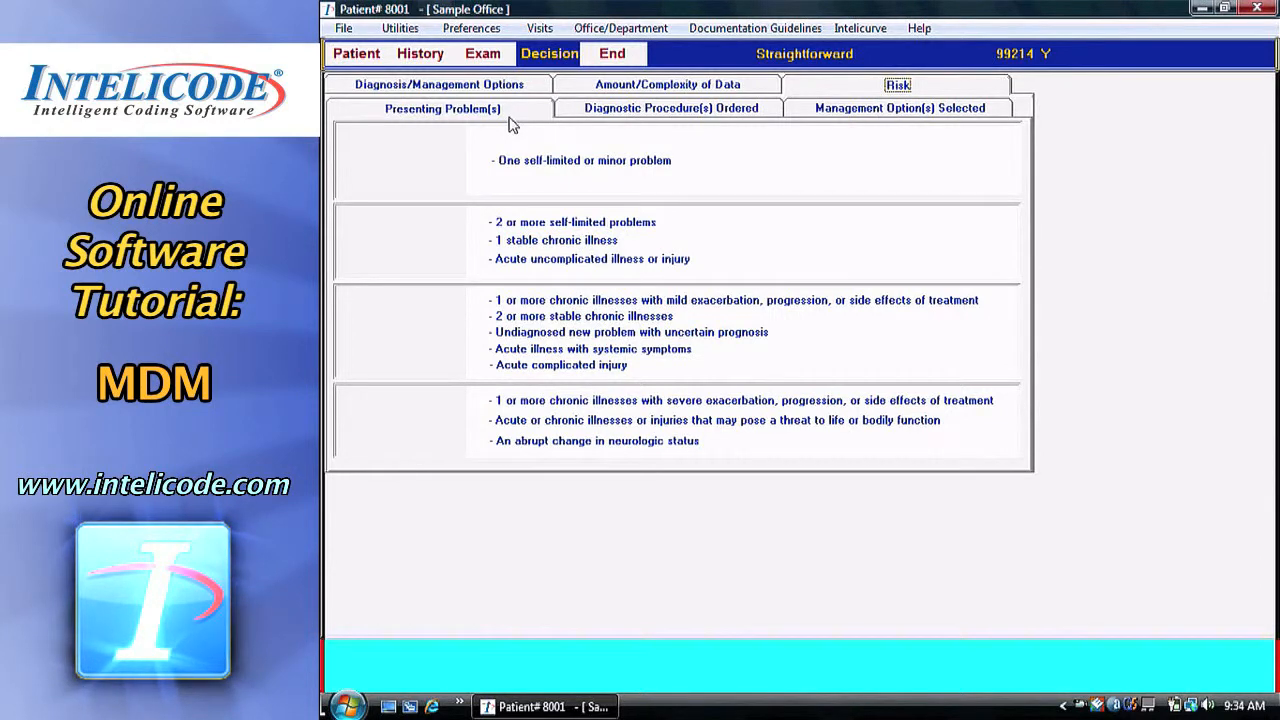
{"action": "left_click", "coordinate": [622, 318]}
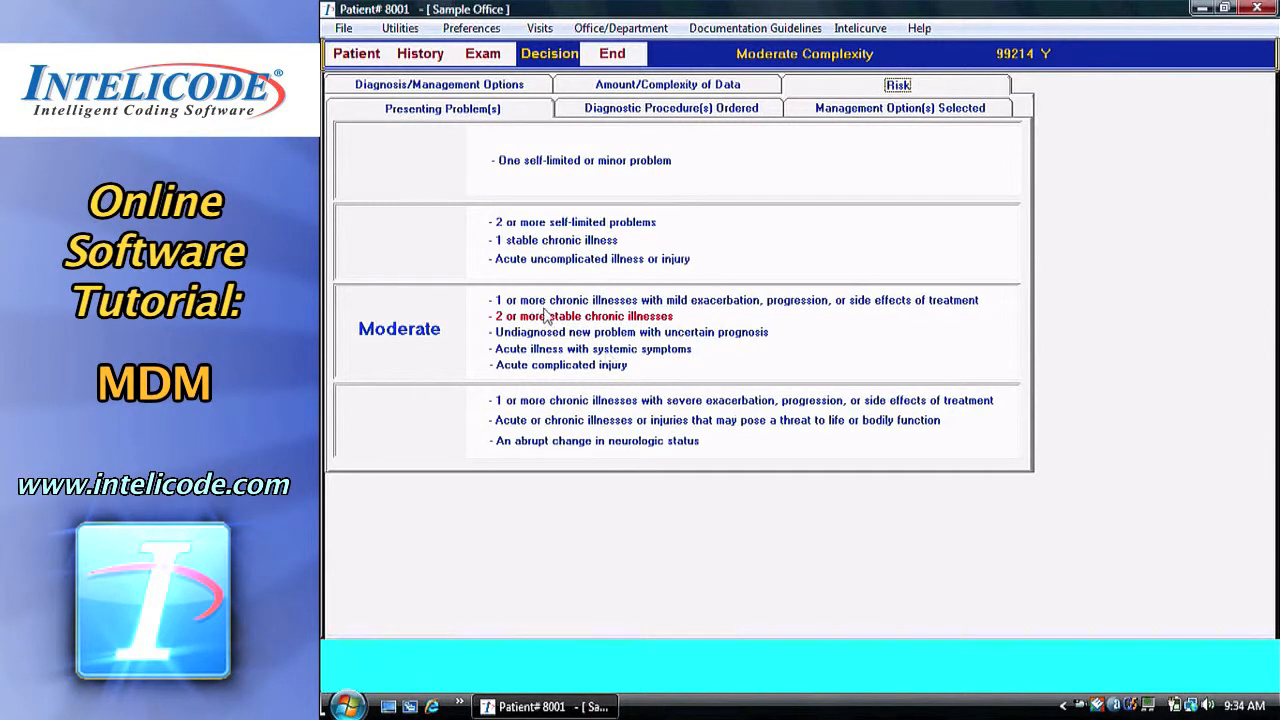
{"action": "left_click", "coordinate": [703, 112]}
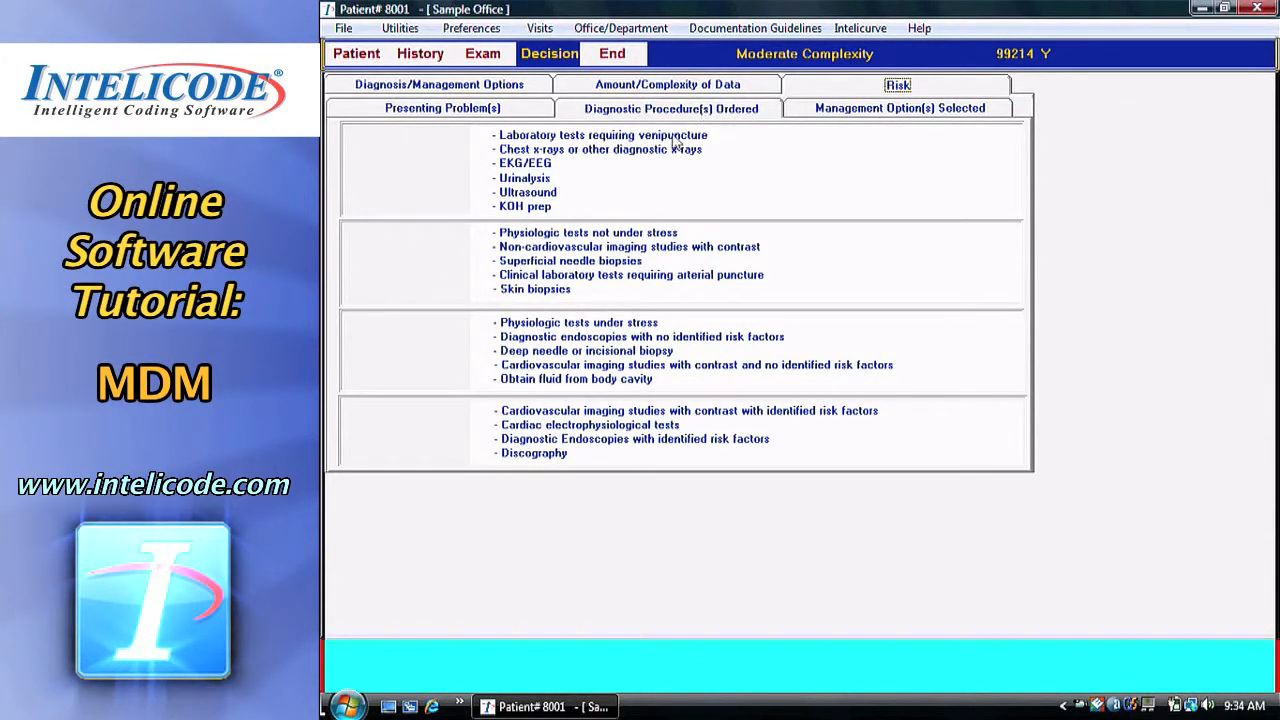
Mark laboratory tests requiring venipuncture and chest x-rays as diagnostic procedures ordered.
{"action": "left_click", "coordinate": [672, 138]}
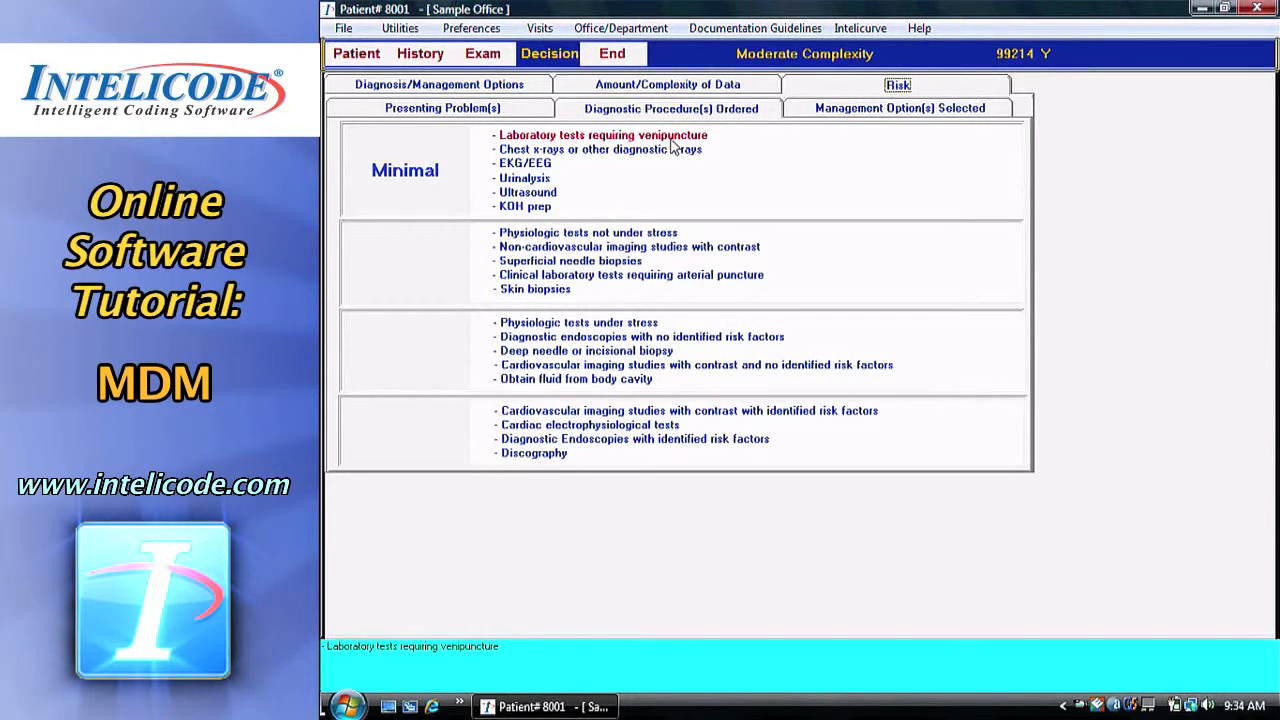
{"action": "left_click", "coordinate": [575, 154]}
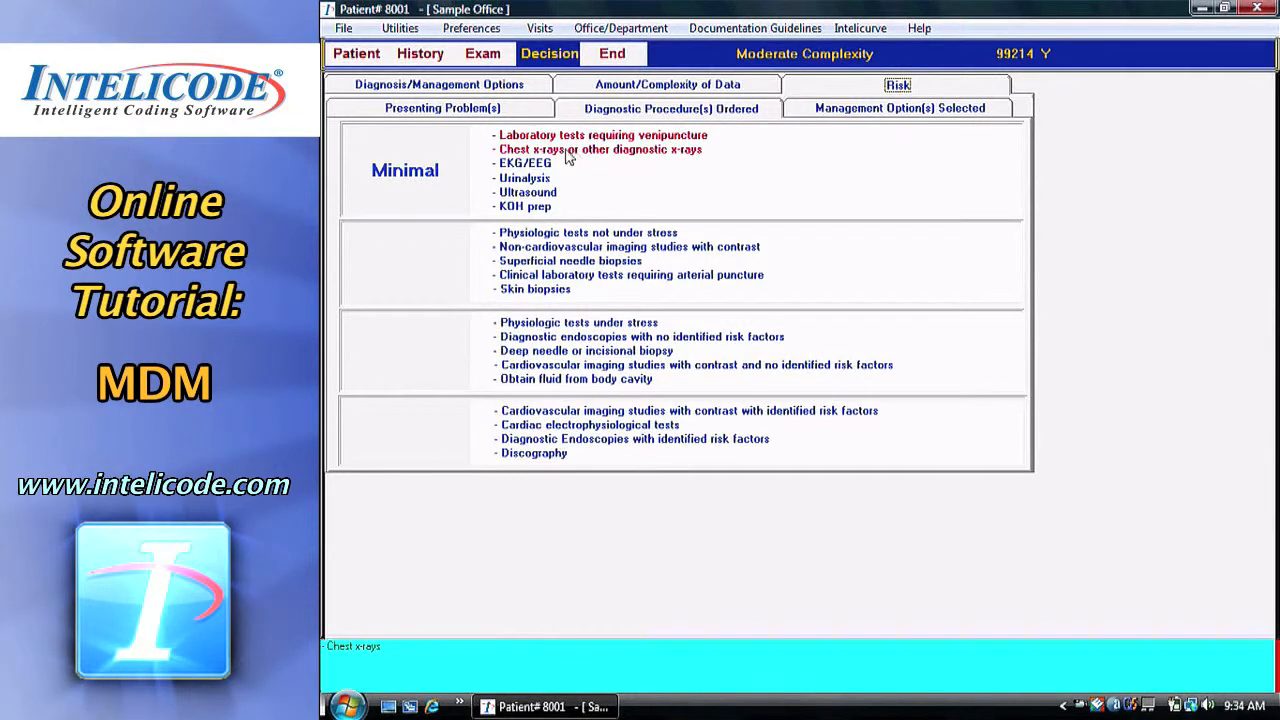
{"action": "left_click", "coordinate": [826, 110]}
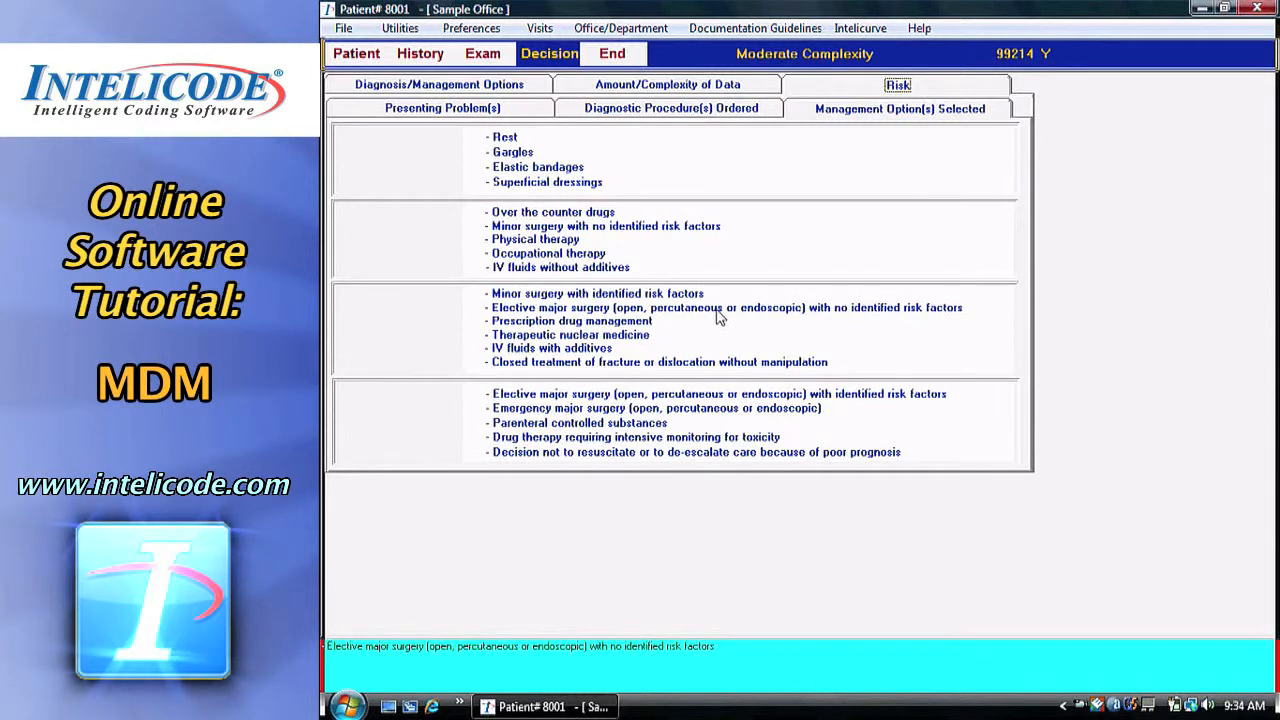
Toggle Prescription drug management on the management options list, leaving it selected at Moderate.
{"action": "left_click", "coordinate": [665, 321]}
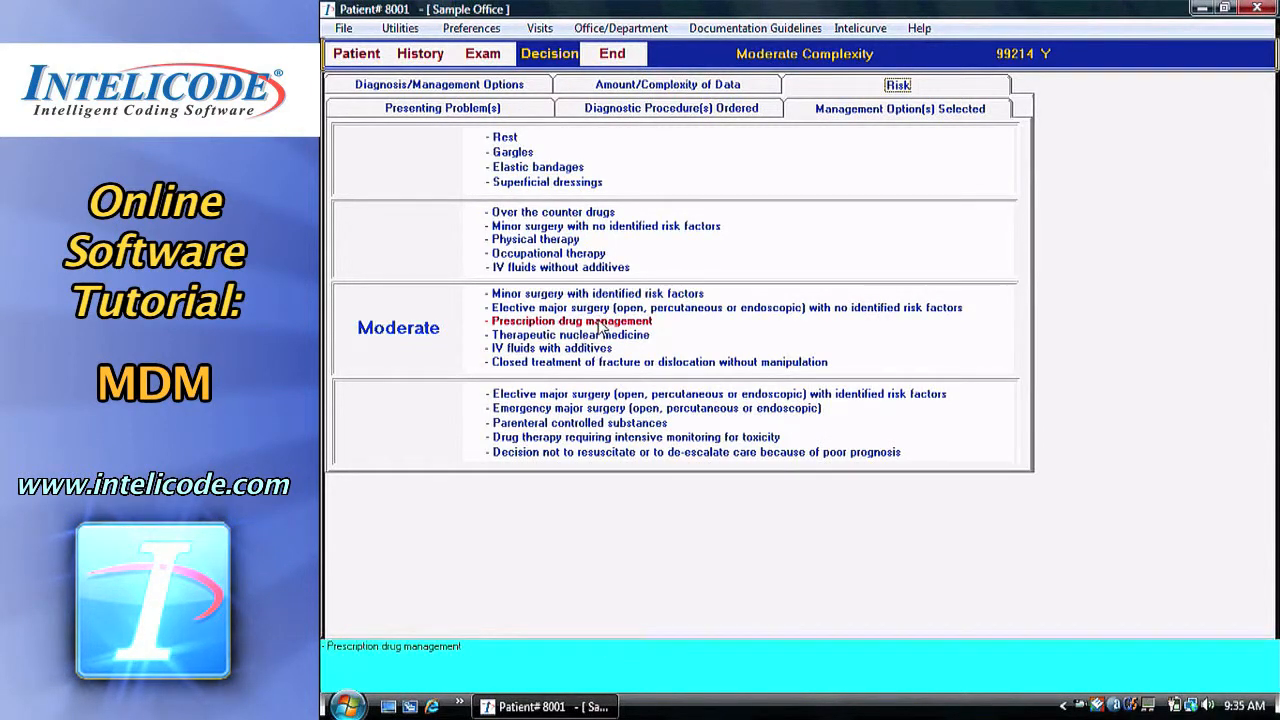
{"action": "left_click", "coordinate": [657, 112]}
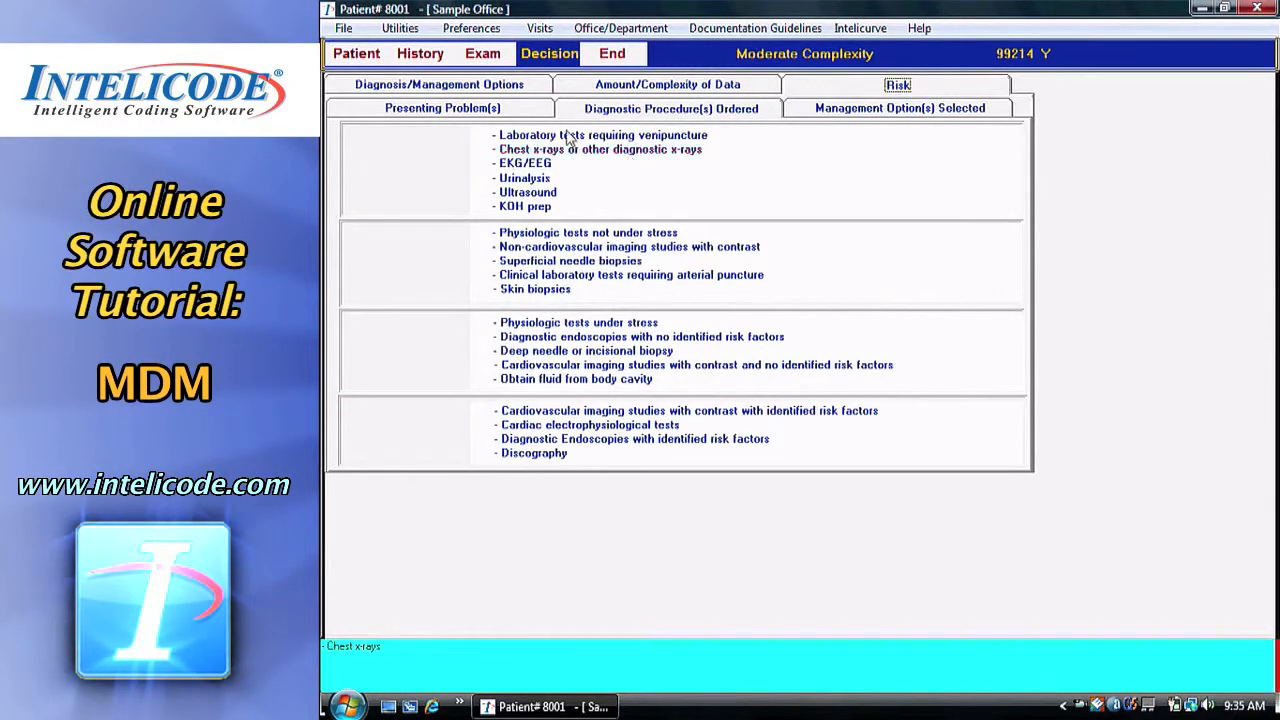
{"action": "left_click", "coordinate": [535, 111]}
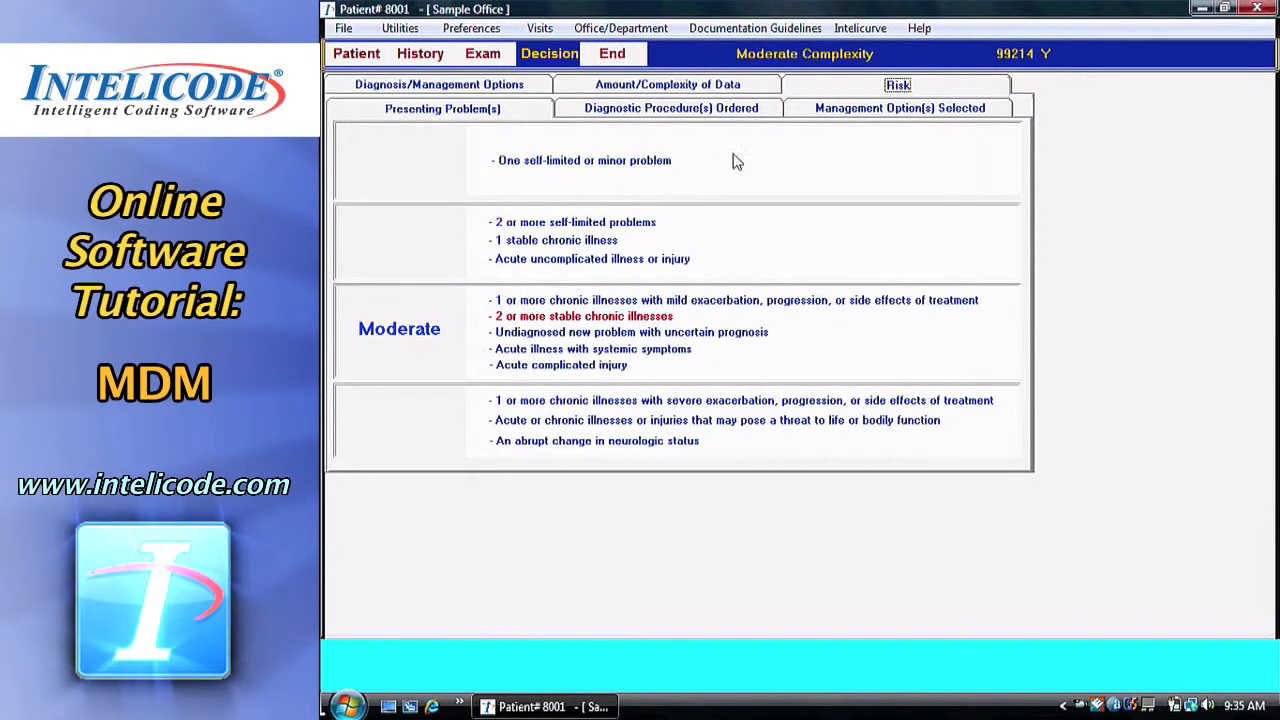
{"action": "left_click", "coordinate": [762, 112]}
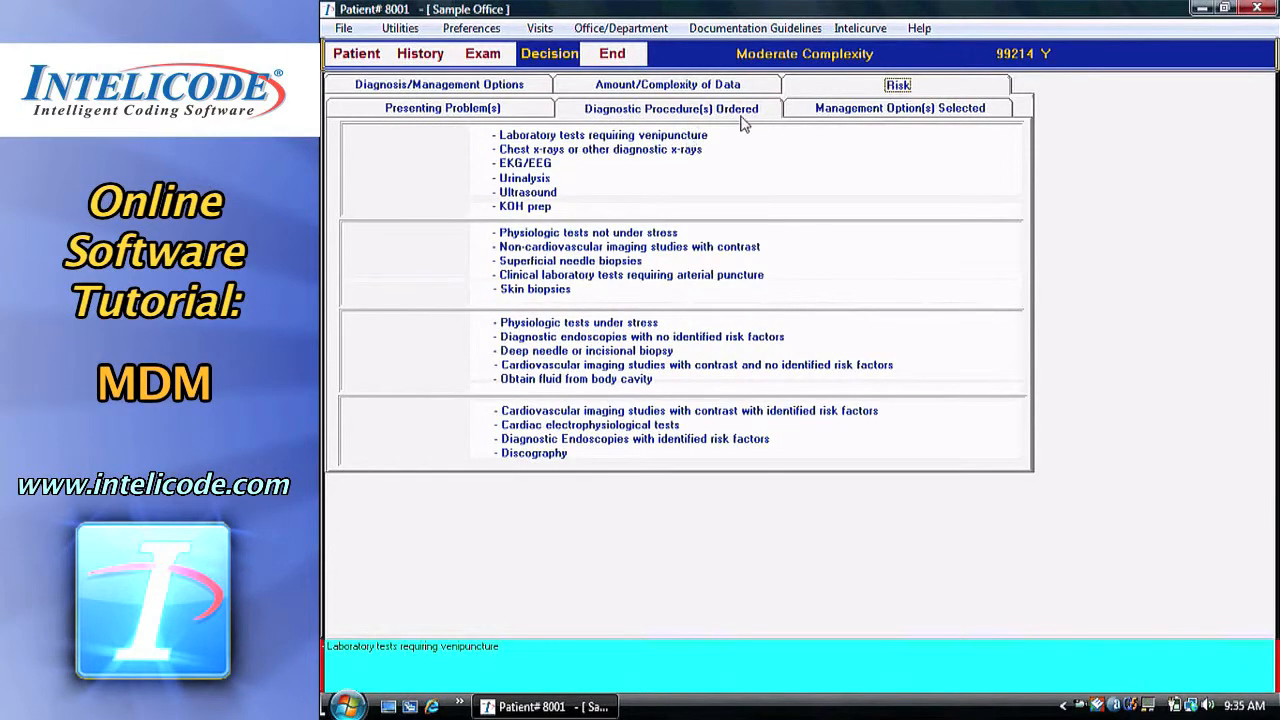
{"action": "left_click", "coordinate": [838, 112]}
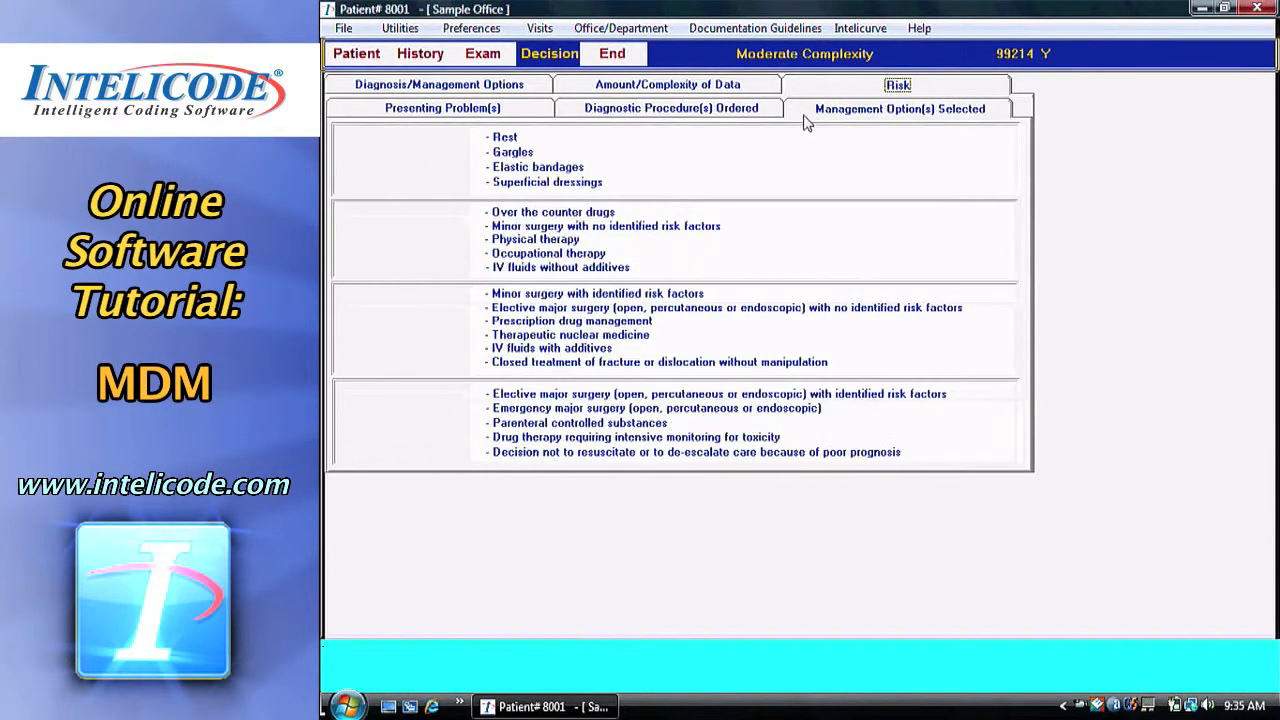
{"action": "left_click", "coordinate": [606, 320]}
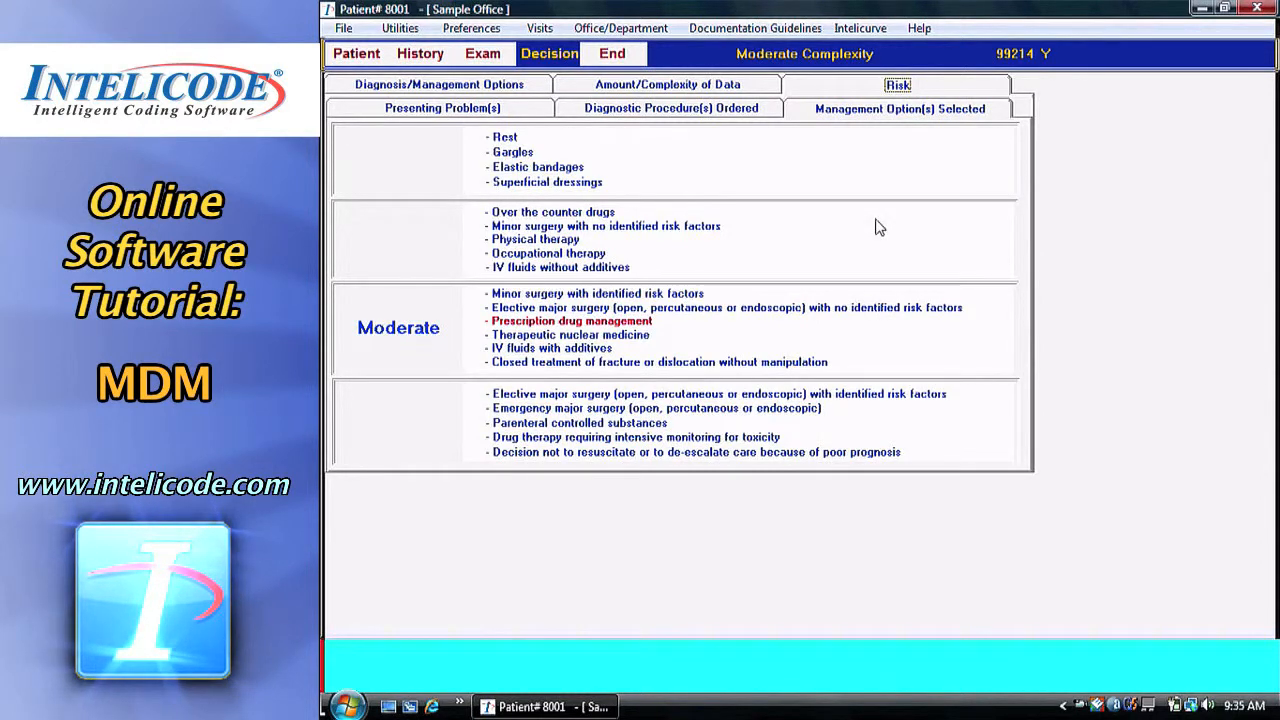
{"action": "left_click", "coordinate": [621, 323]}
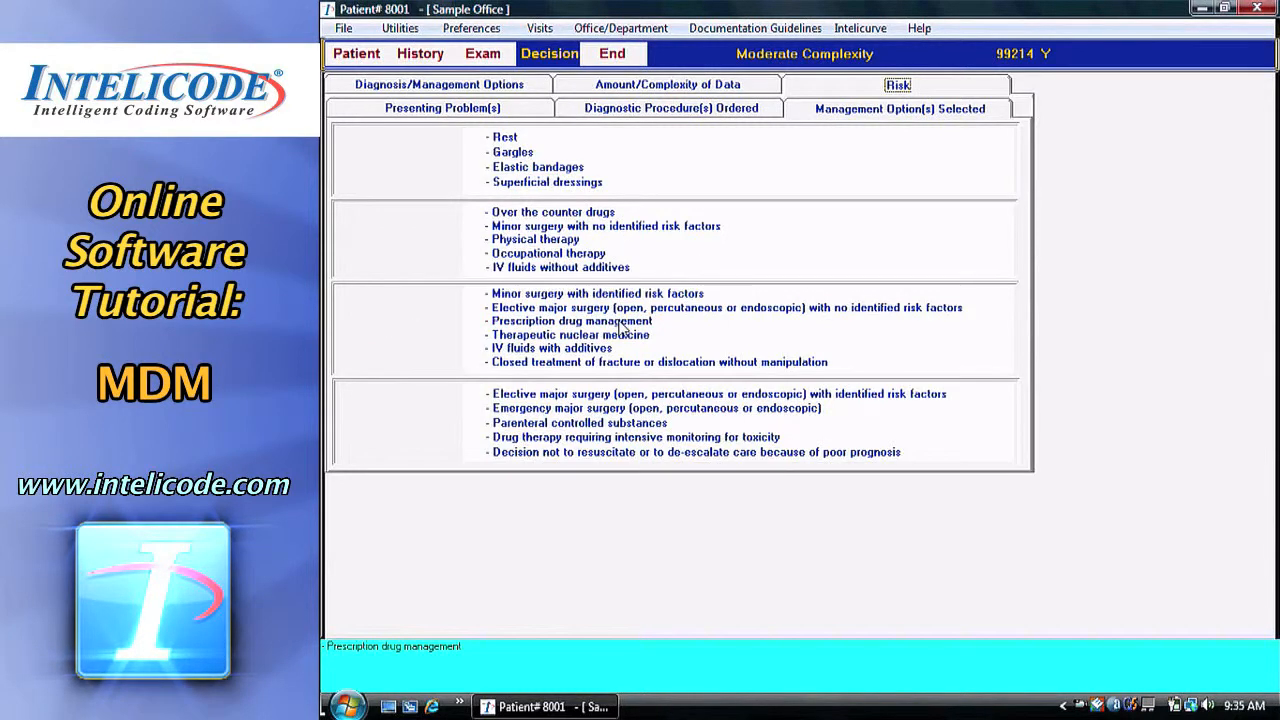
{"action": "left_click", "coordinate": [621, 324]}
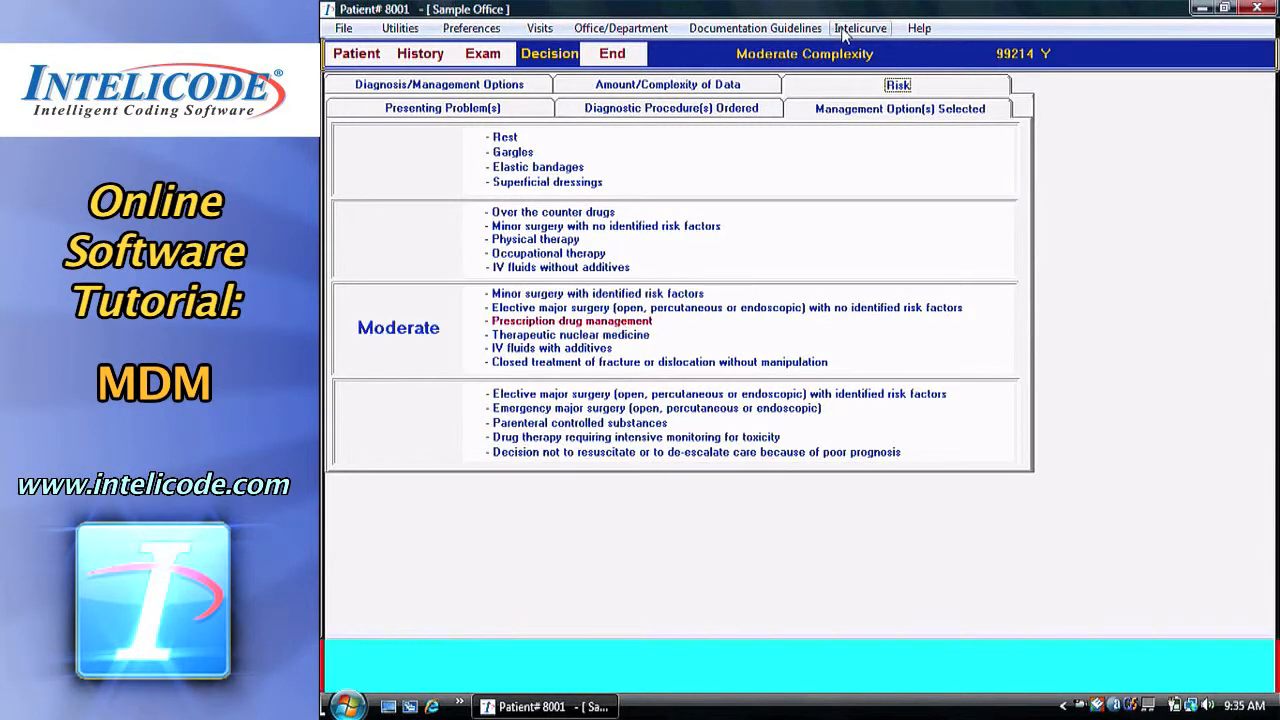
{"action": "left_click", "coordinate": [620, 325]}
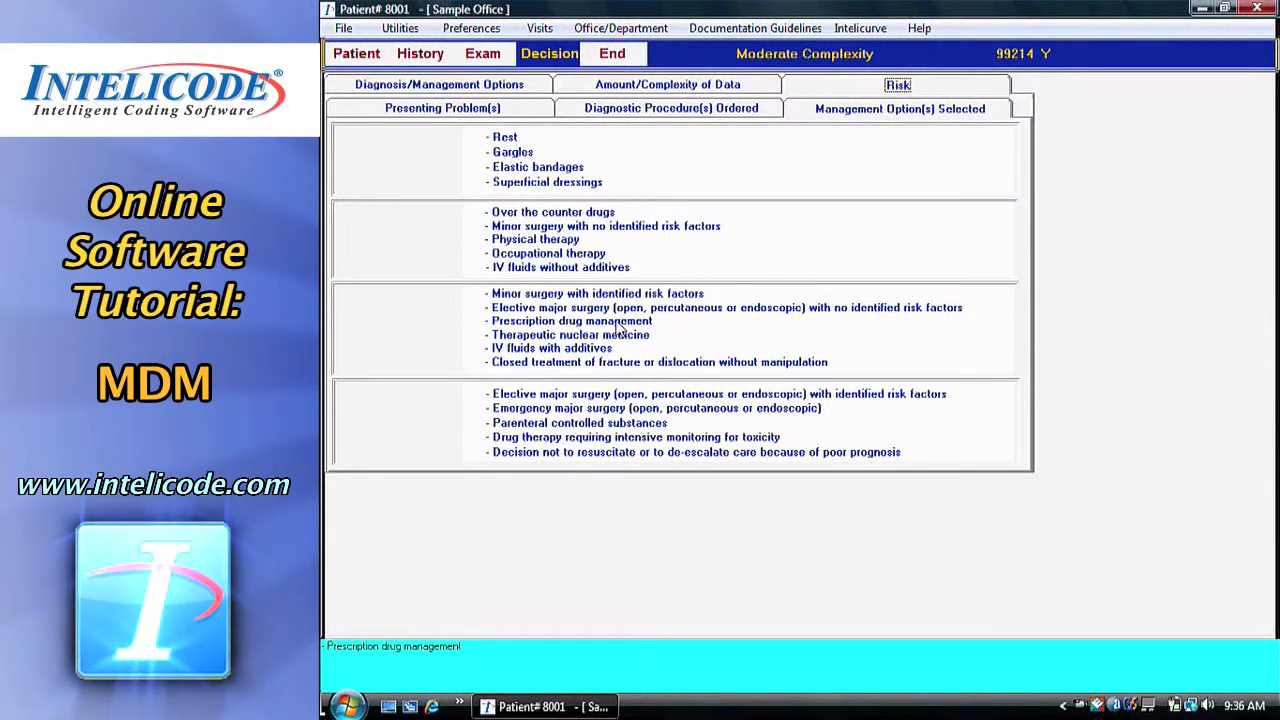
{"action": "left_click", "coordinate": [619, 323]}
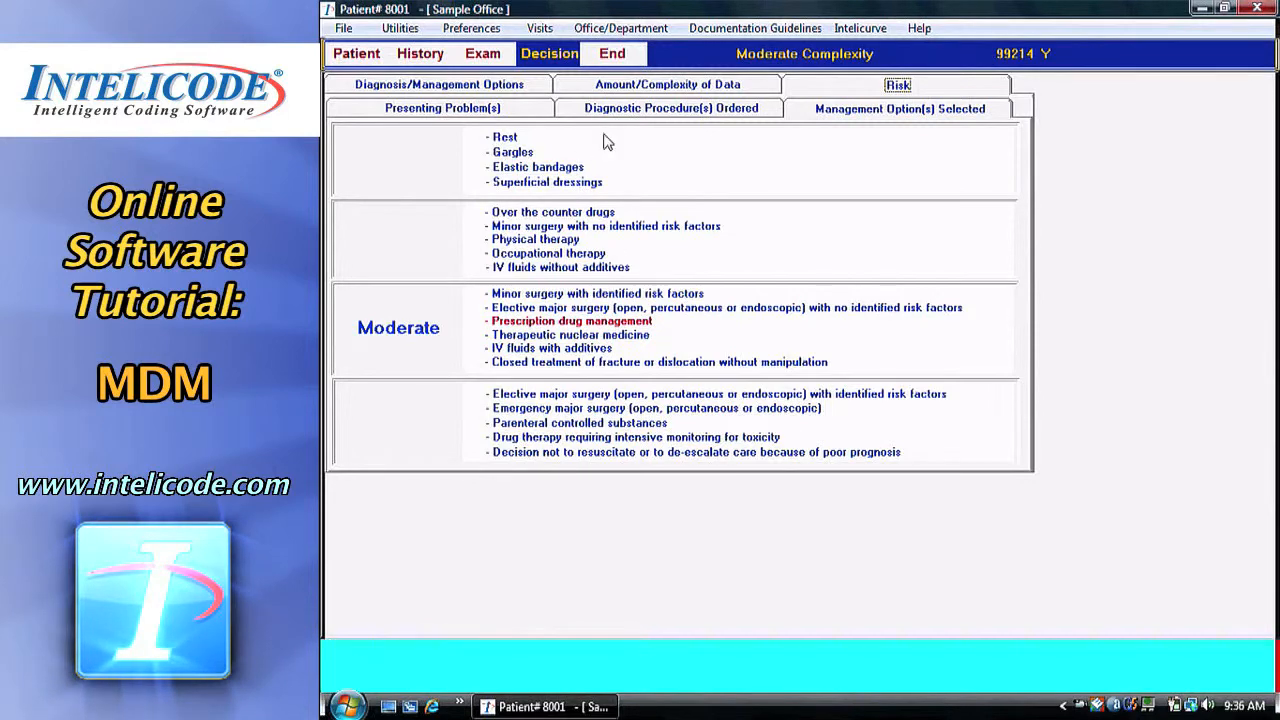
Review the Diagnosis/Management Options, Amount/Complexity of Data and Risk pages in turn.
{"action": "left_click", "coordinate": [528, 87]}
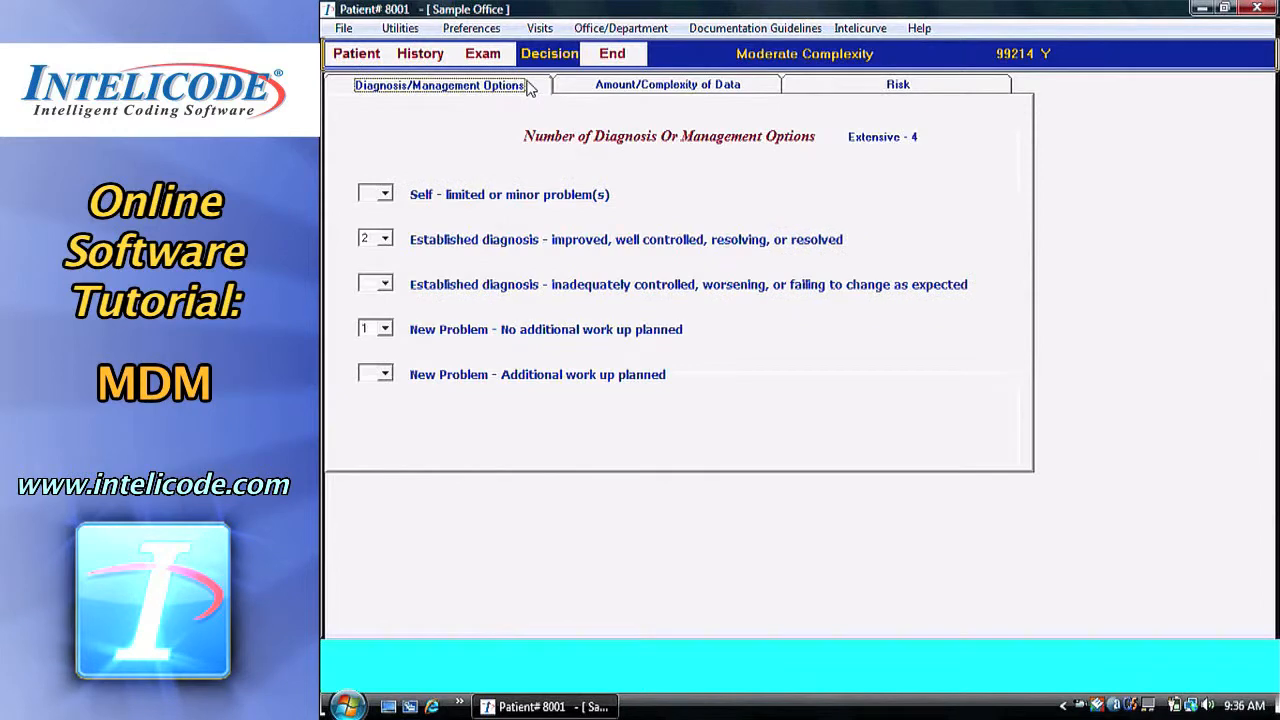
{"action": "left_click", "coordinate": [660, 88]}
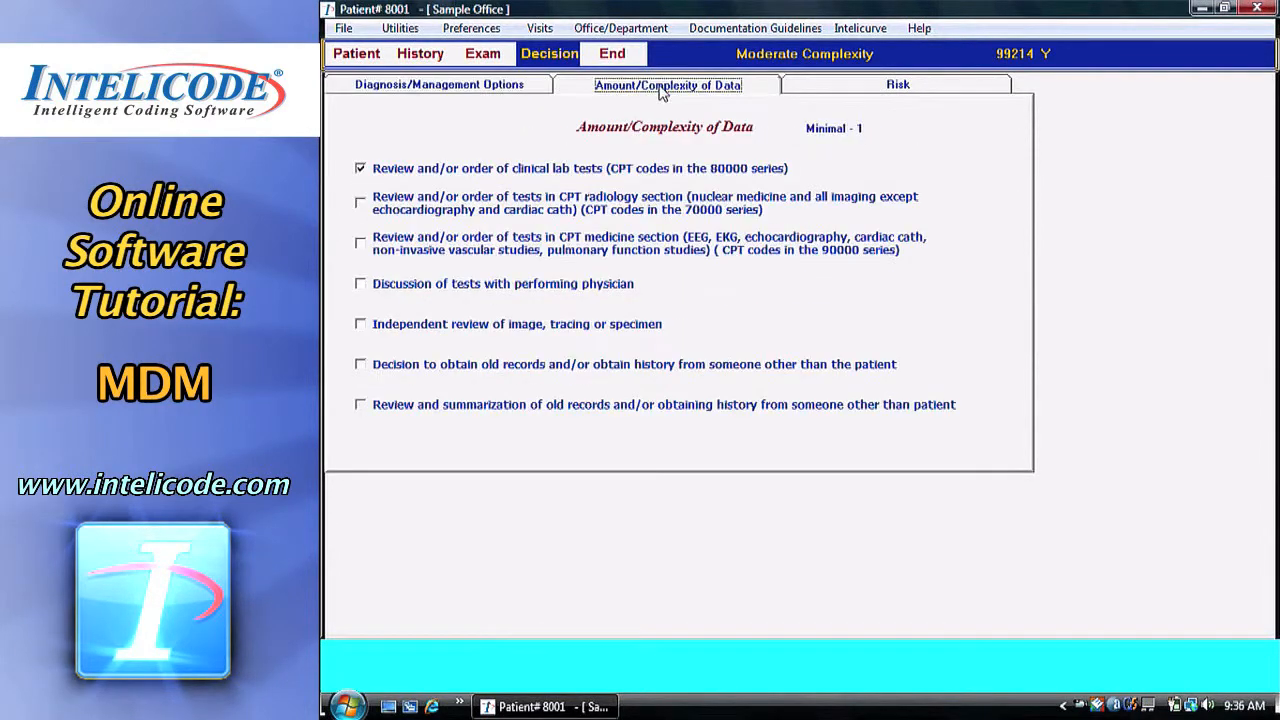
{"action": "left_click", "coordinate": [880, 88]}
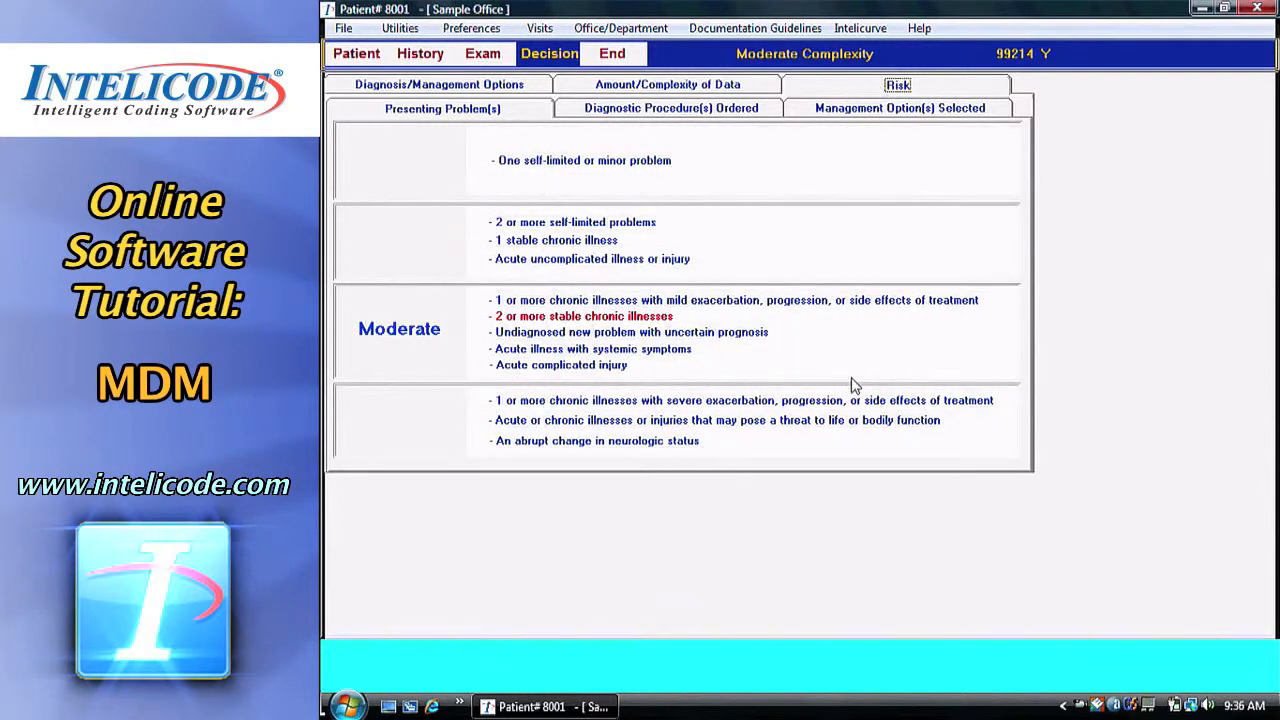